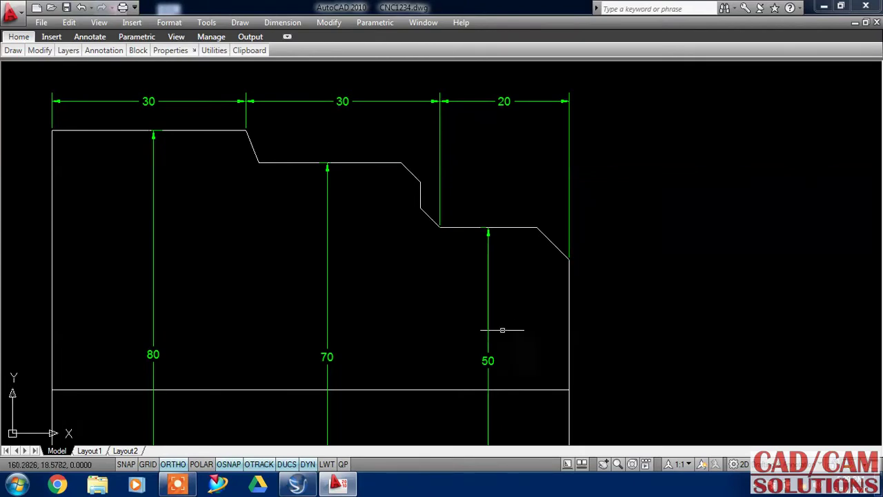
Zoom out and pan in CNC1234.dwg to show the whole stepped shaft profile
scroll(376, 311, down, 2)
middle_drag(377, 311, 285, 212)
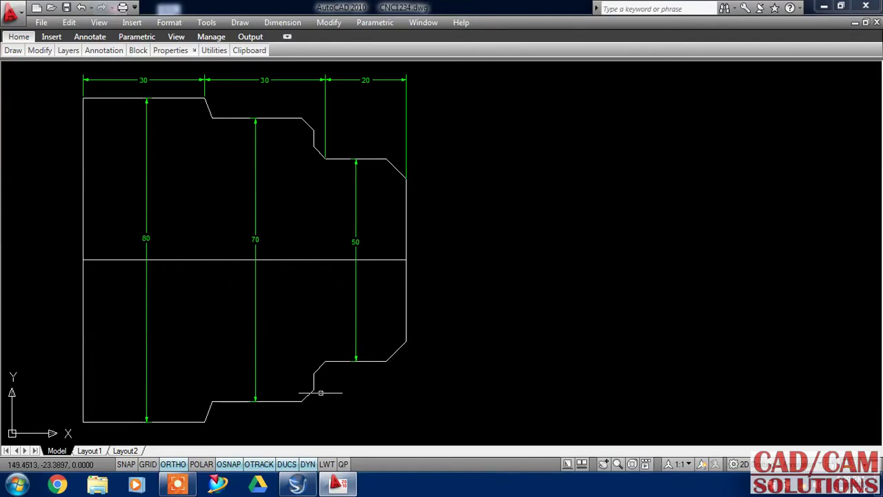
Launch the FANUC 0i T lathe simulator, then close AutoCAD, saving the drawing changes
mouse_move(298, 485)
click(314, 457)
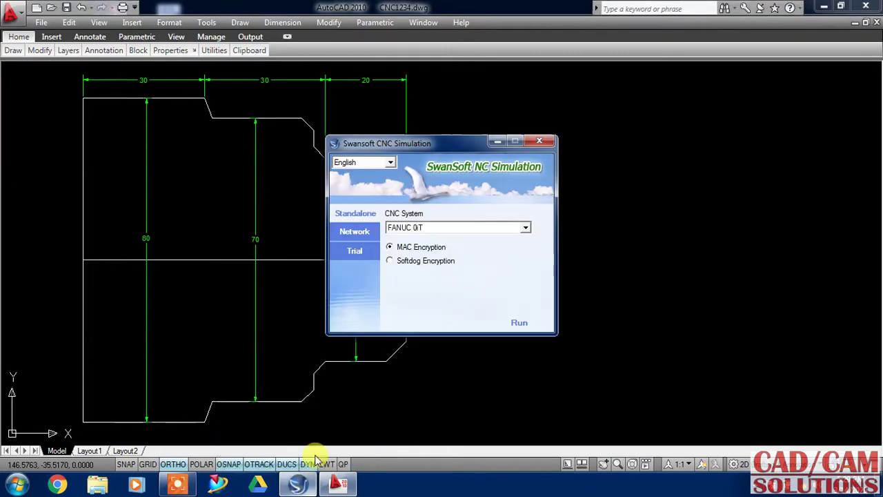
click(517, 323)
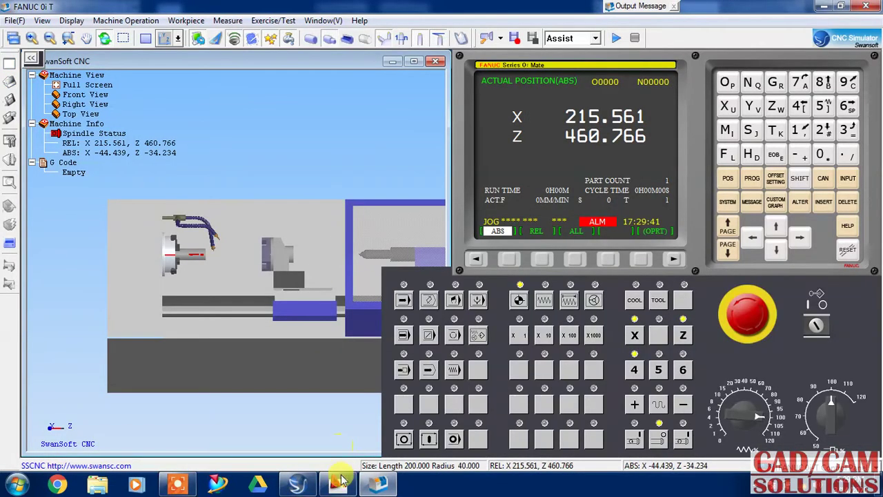
right_click(338, 482)
click(349, 446)
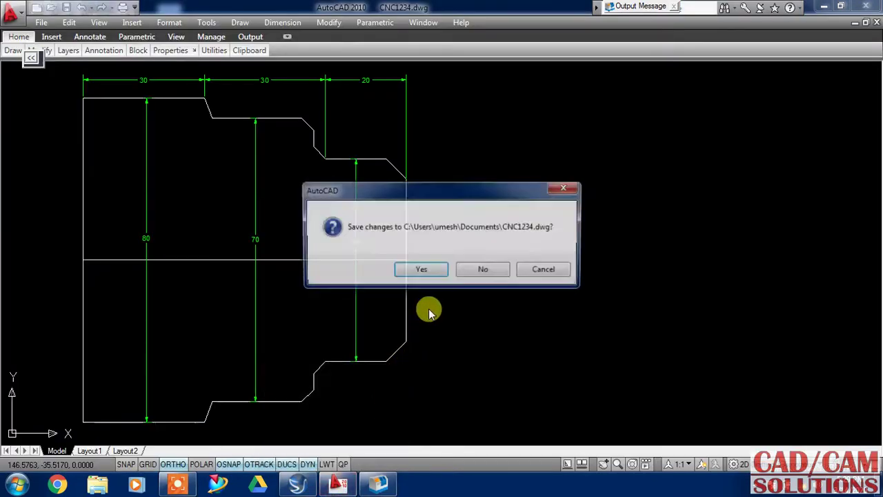
click(412, 269)
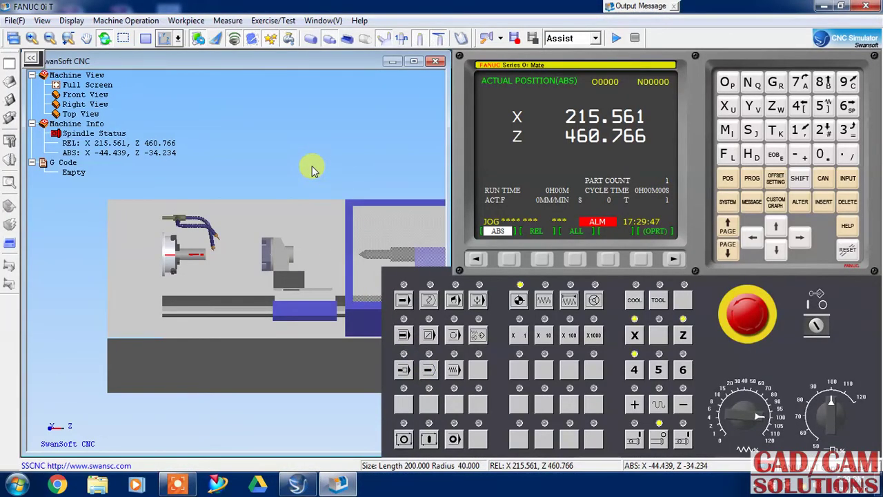
Tilt the machine view, unlock program protection, and switch the control to EDIT mode with the program page shown
drag(272, 172, 248, 228)
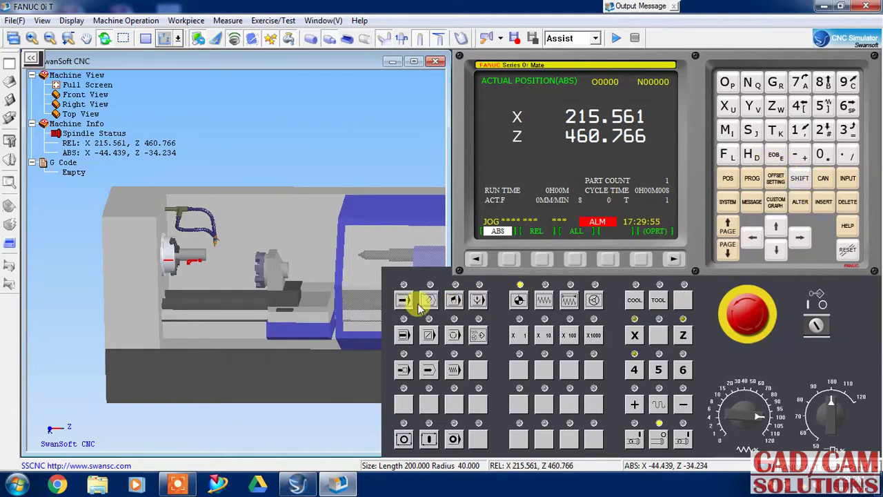
click(816, 324)
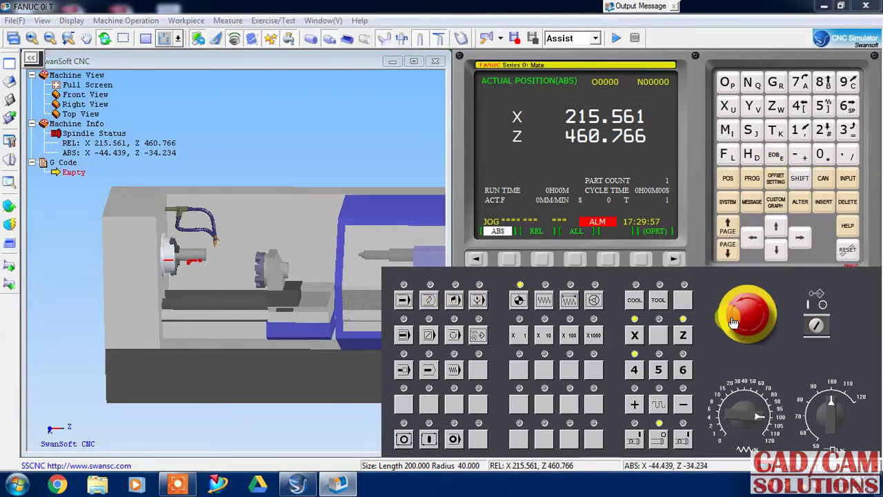
click(428, 299)
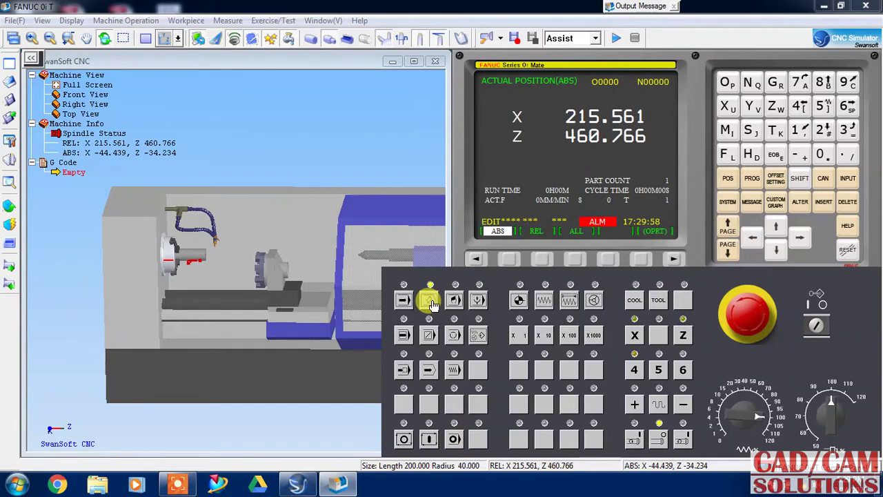
click(751, 181)
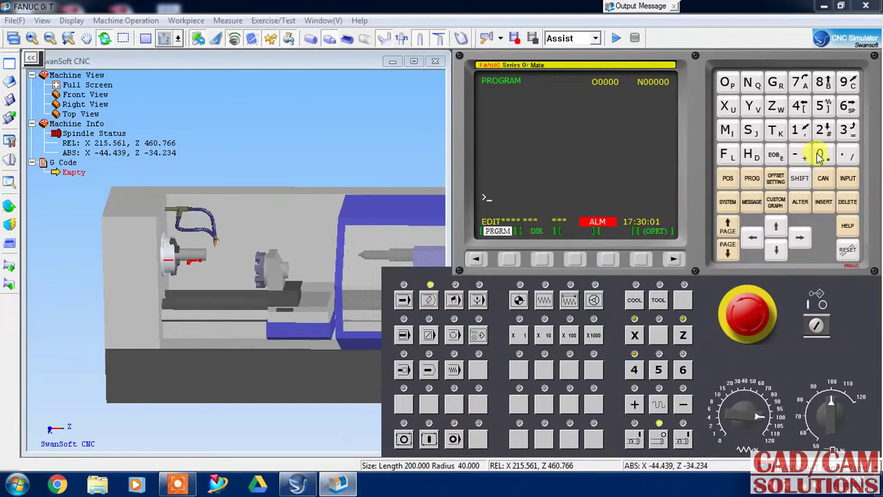
Key in program number O0123, cancelling the mistyped digit, and insert it as a new program
click(728, 83)
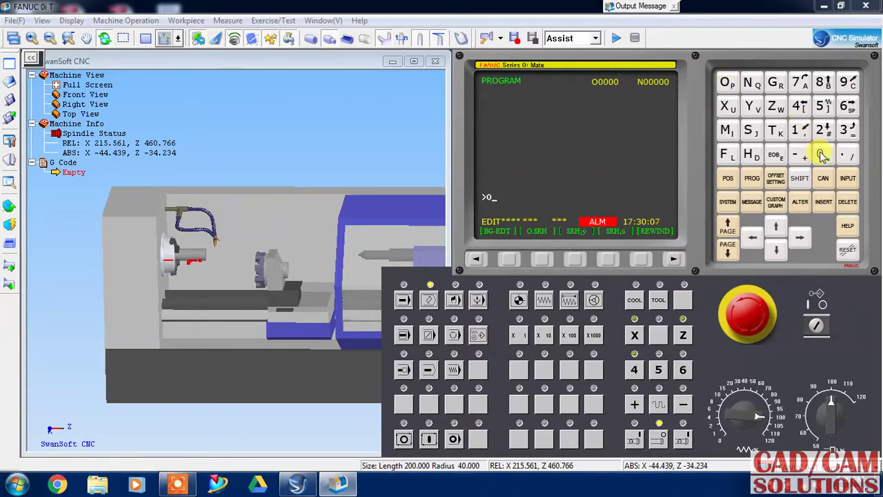
click(797, 129)
click(823, 130)
click(846, 130)
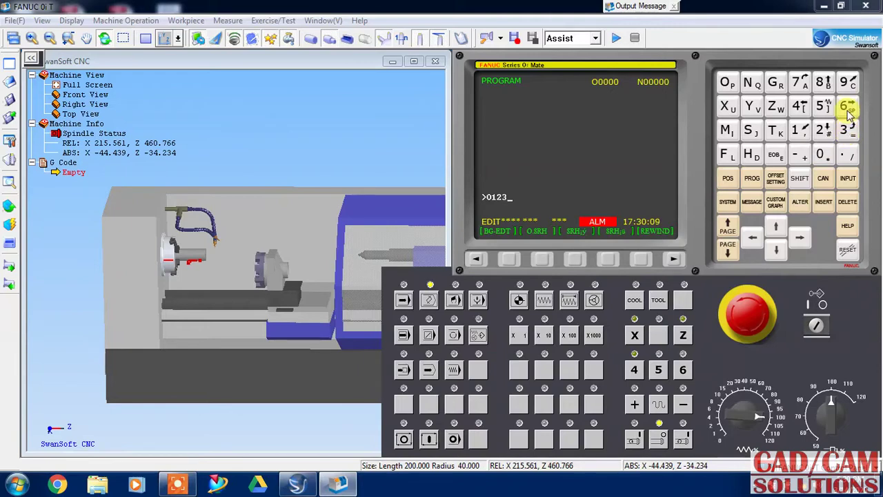
click(848, 109)
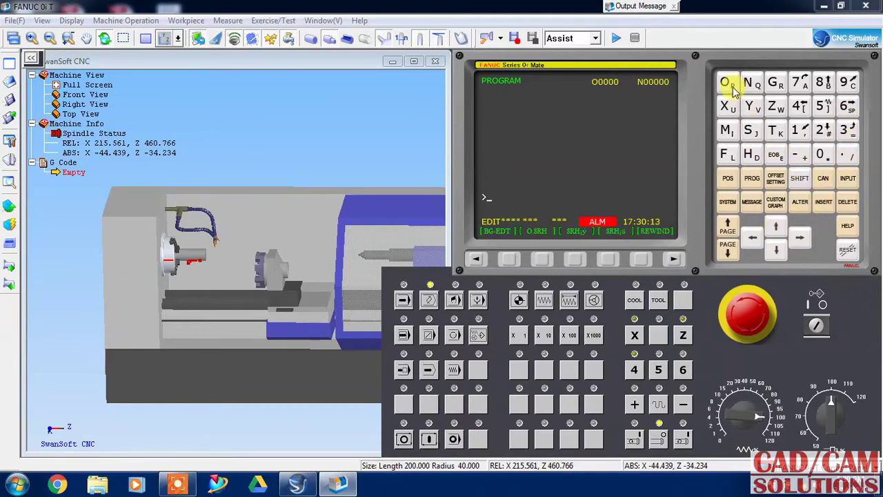
click(821, 155)
click(797, 131)
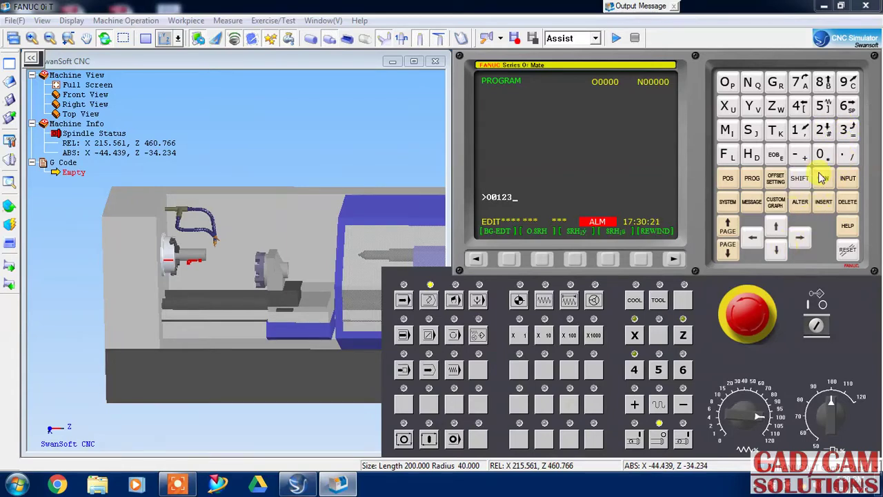
click(823, 203)
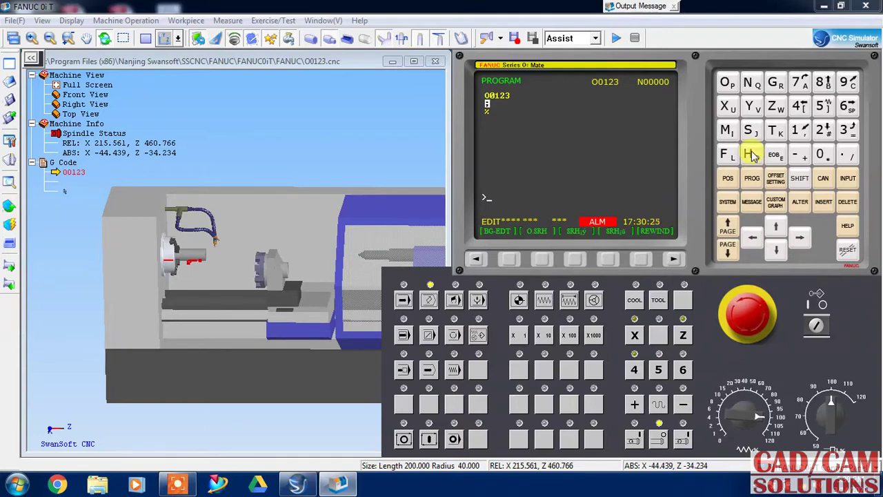
Insert the G54 work-offset block
click(775, 83)
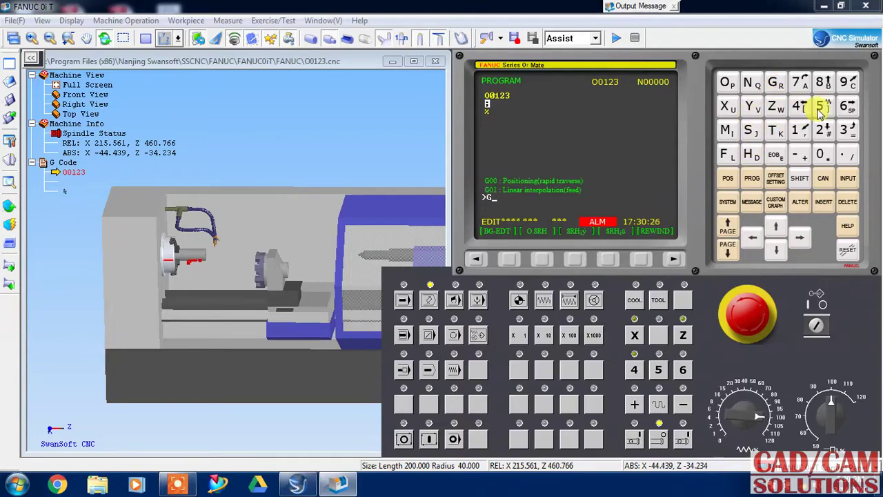
click(822, 107)
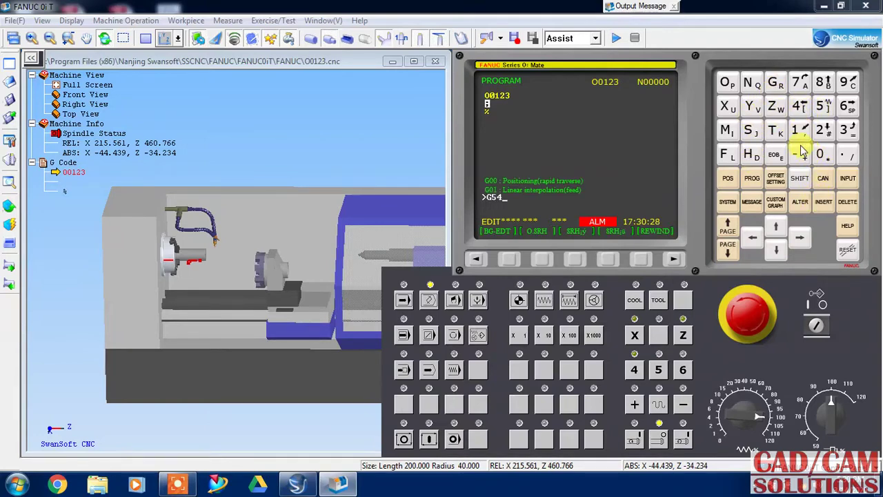
click(777, 153)
click(824, 202)
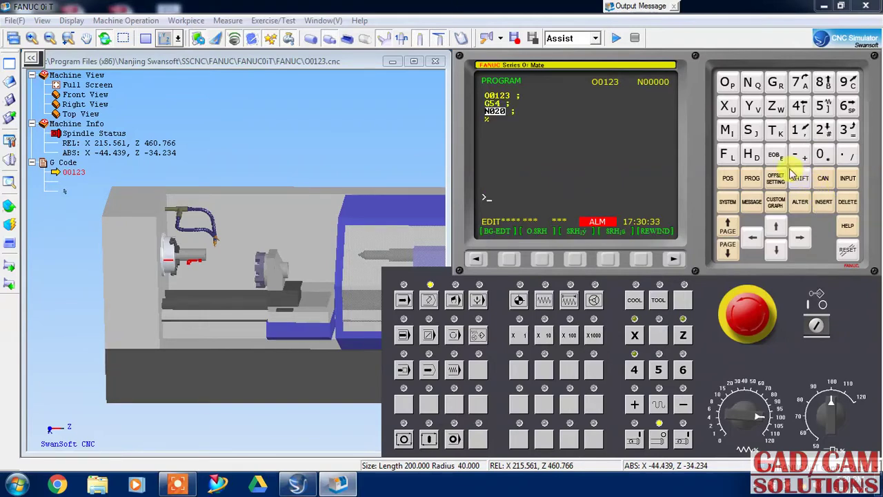
Insert the T0101 tool-call block as N020
click(774, 131)
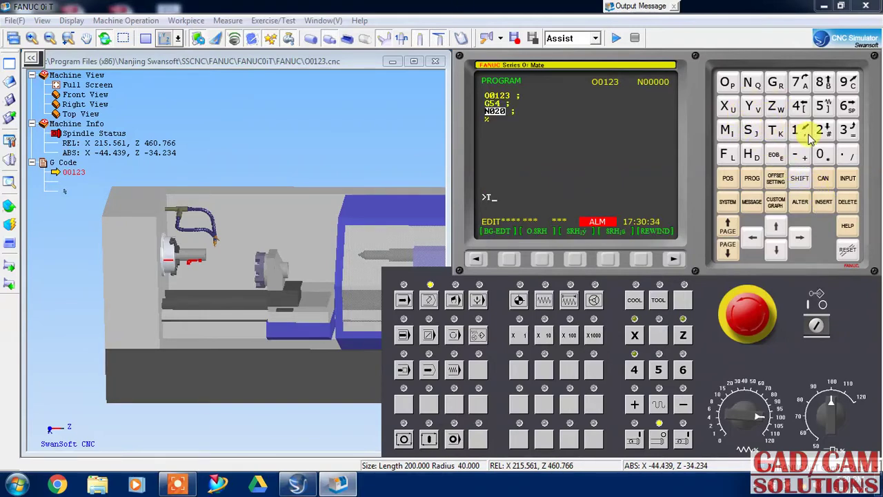
click(821, 154)
click(797, 130)
click(821, 154)
click(797, 130)
click(823, 202)
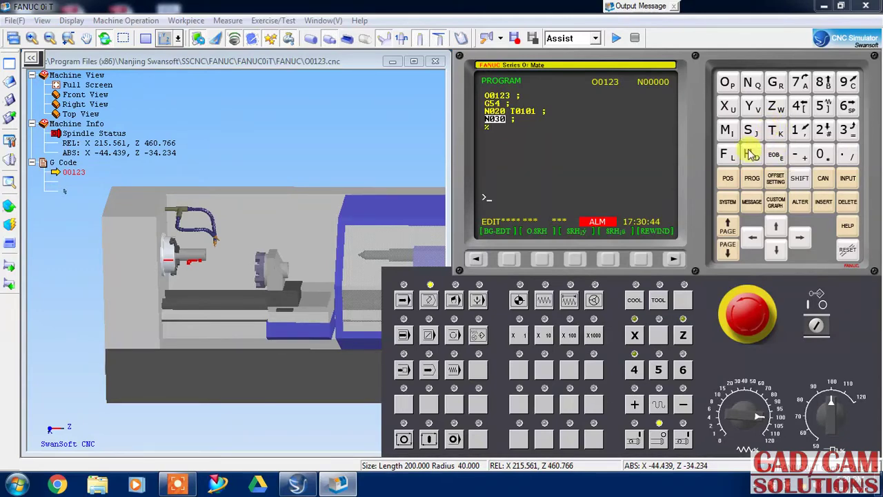
Insert the M03 S1500 spindle block as N030 and start keying G00 X80
click(729, 130)
click(819, 154)
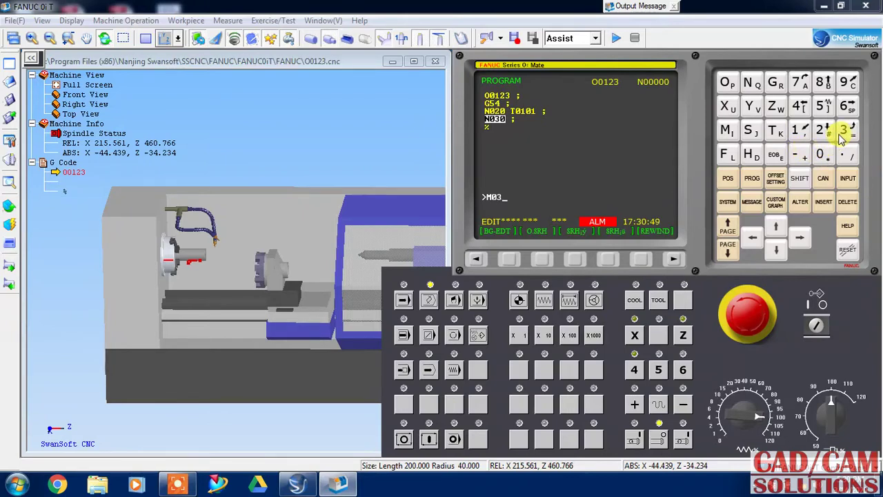
click(749, 129)
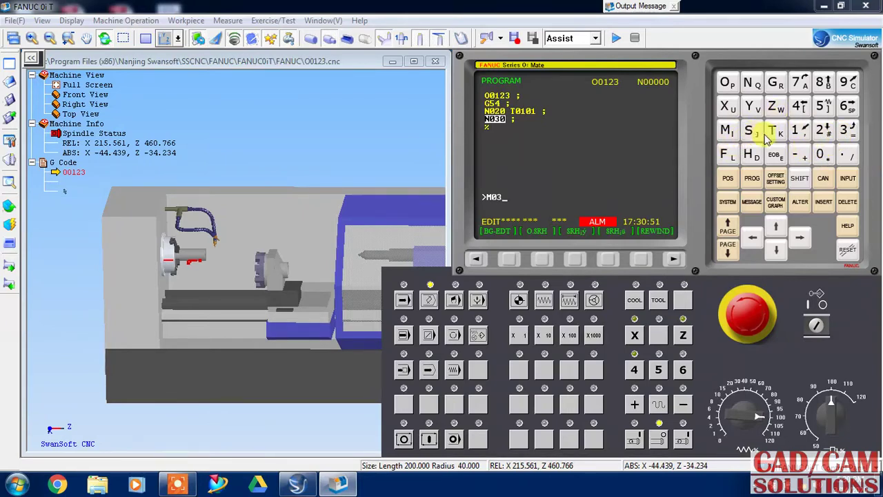
click(801, 132)
click(824, 106)
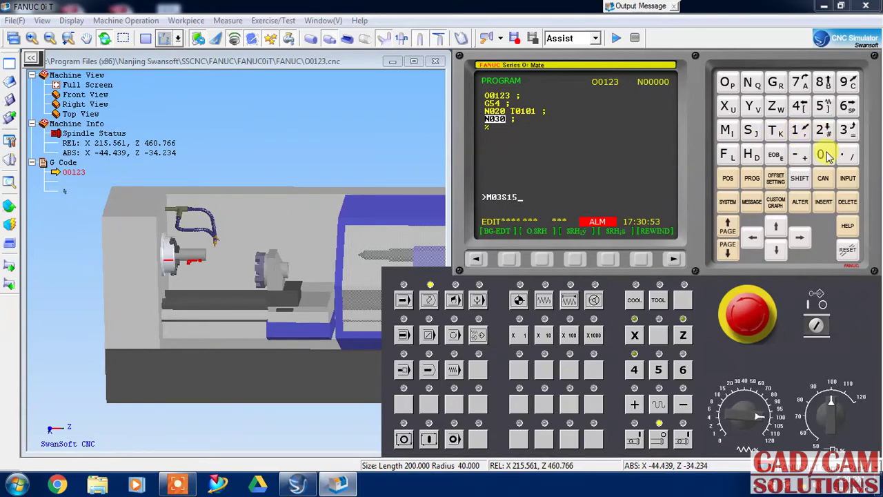
click(777, 155)
click(824, 202)
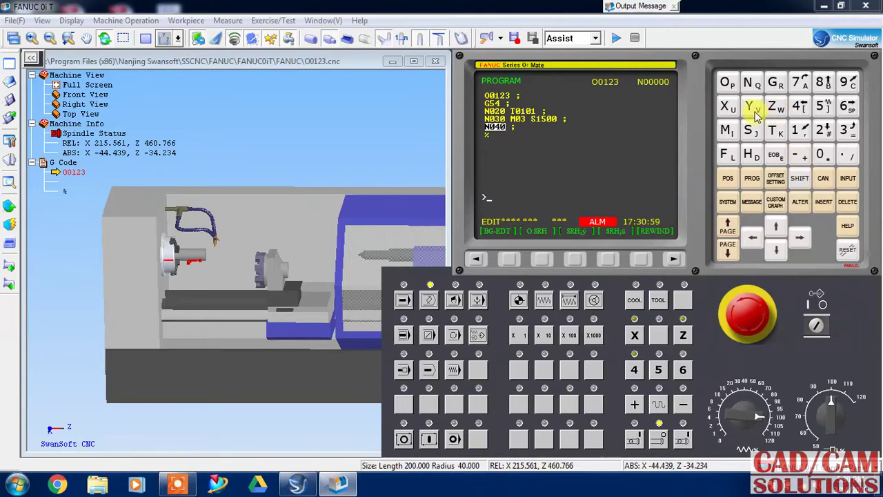
click(776, 83)
click(824, 156)
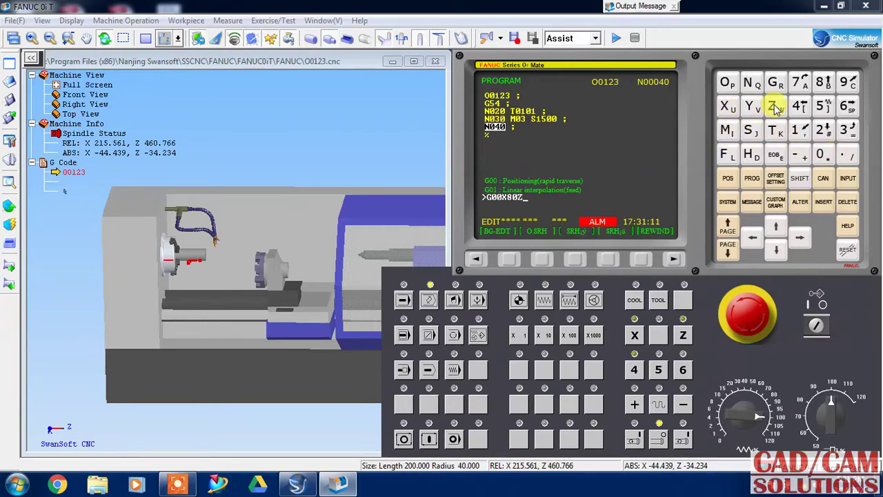
Complete and insert the G00 X80 Z2 approach block as N040
click(821, 131)
click(780, 157)
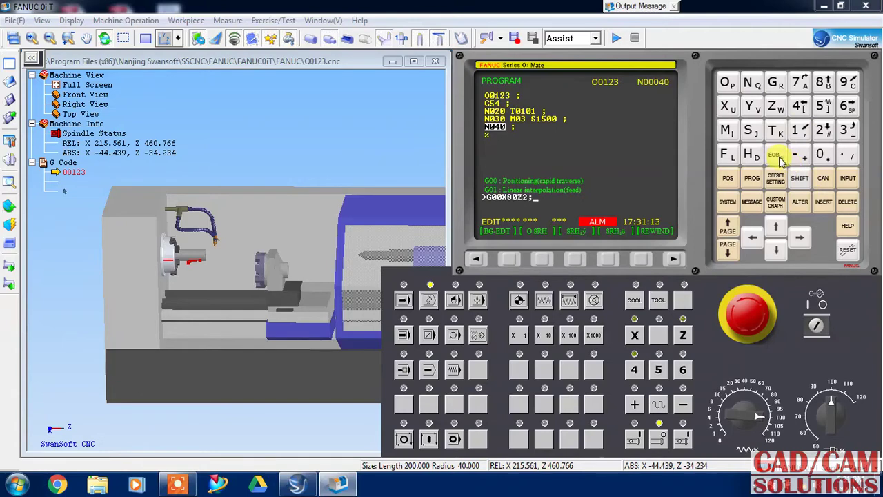
click(821, 205)
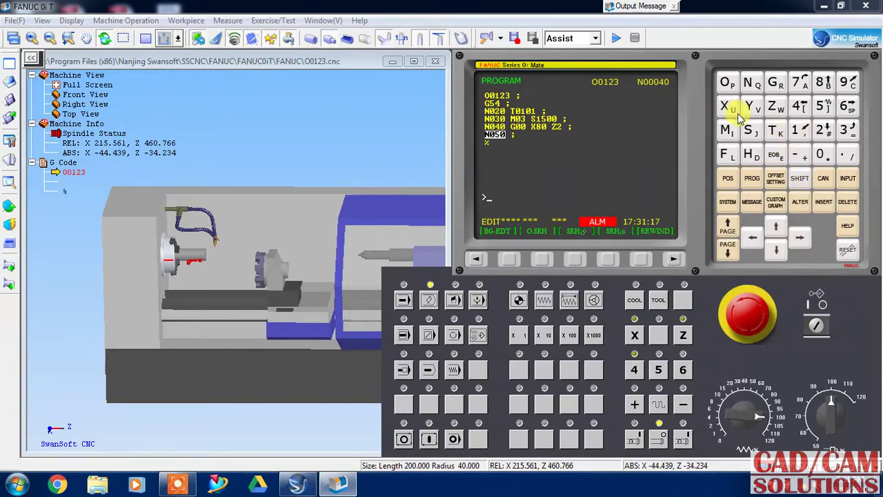
Insert the G71 U1 R1 roughing block as N050
click(774, 84)
click(799, 82)
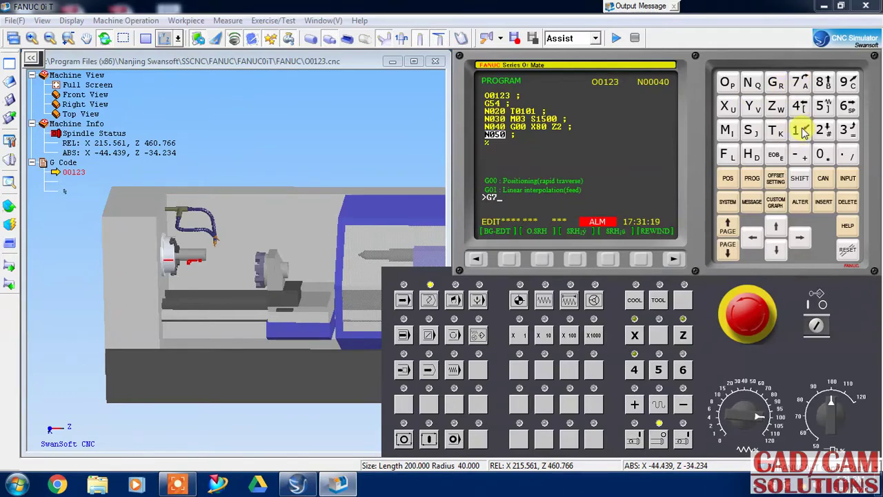
click(801, 131)
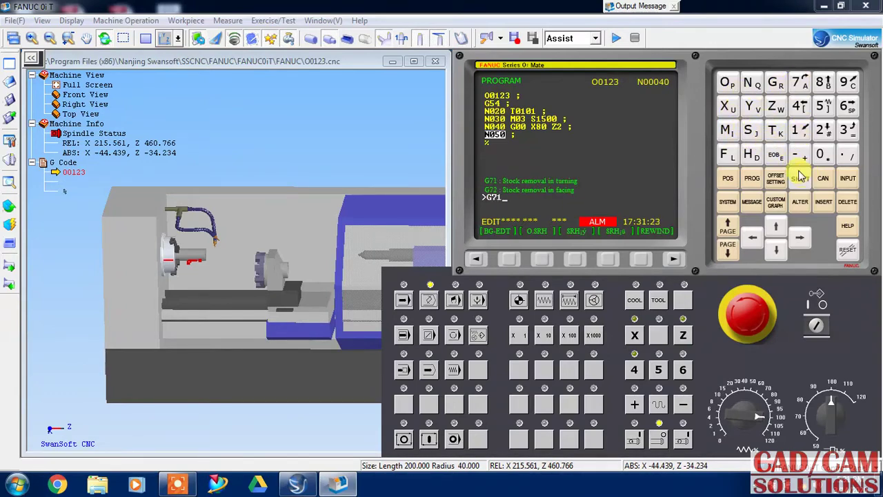
click(729, 105)
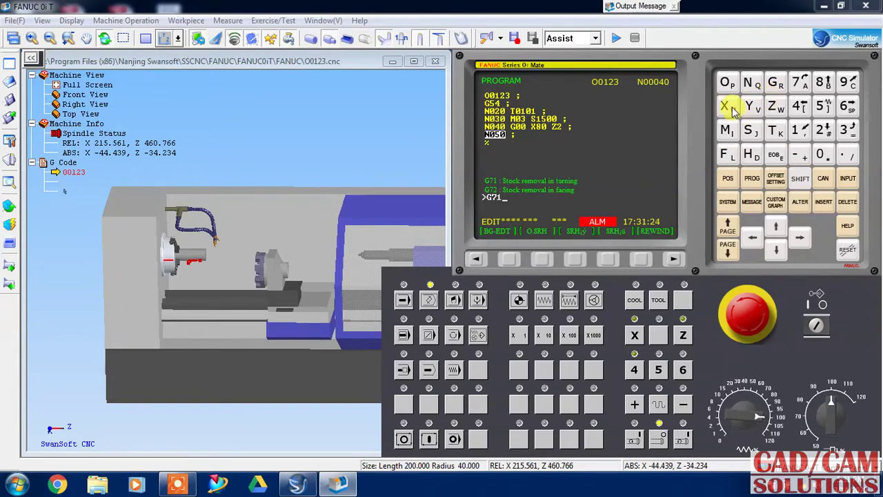
click(800, 179)
click(776, 83)
click(799, 132)
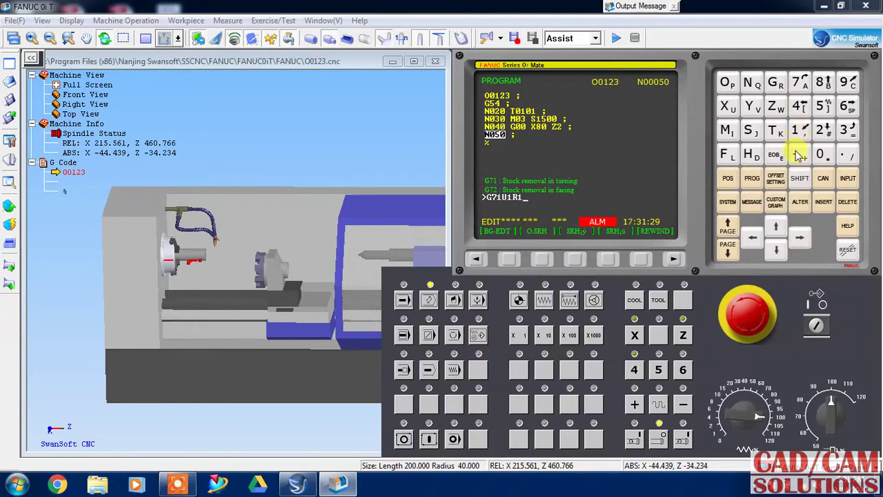
click(776, 155)
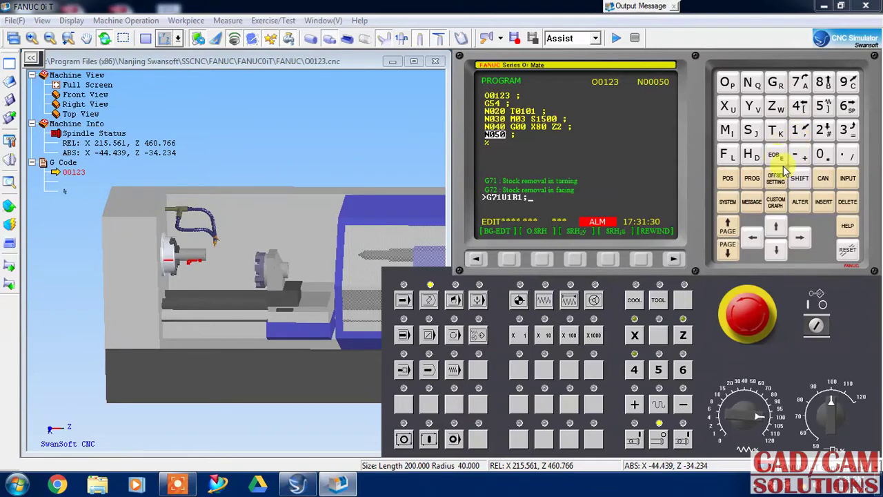
click(822, 203)
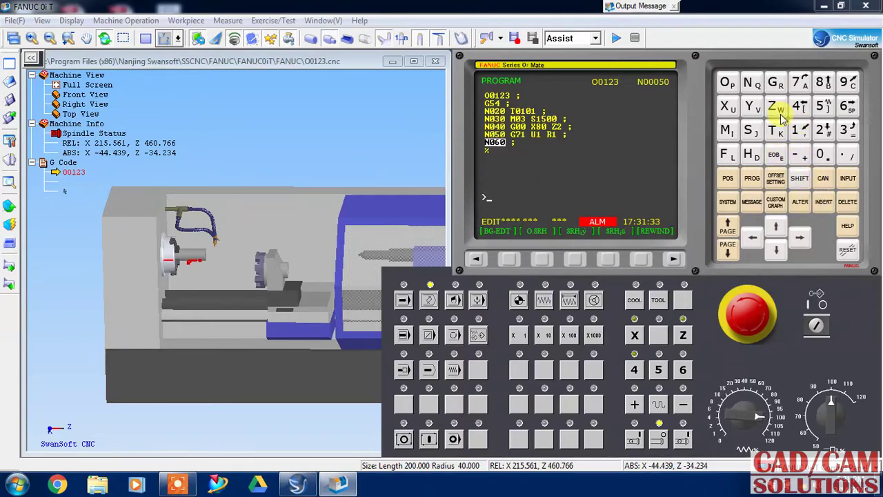
Insert the second G71 block, P Q U.1 W.1 F.2, as N060
click(776, 83)
click(800, 83)
click(804, 135)
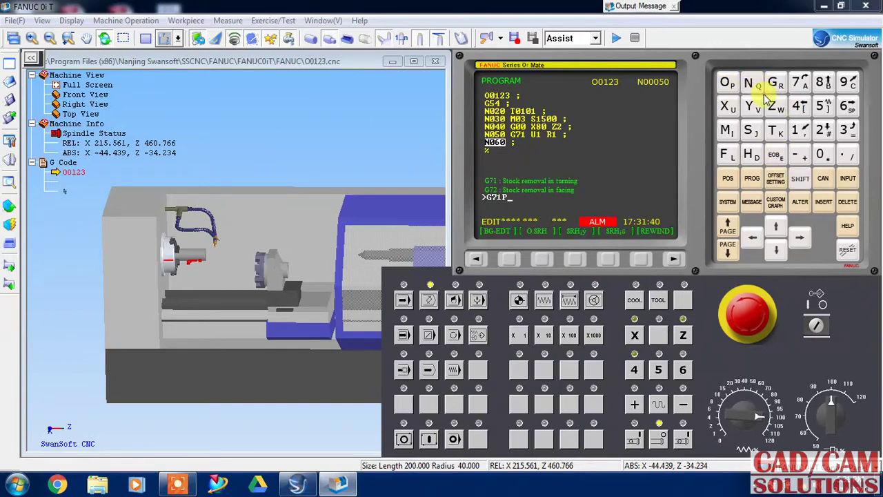
click(758, 85)
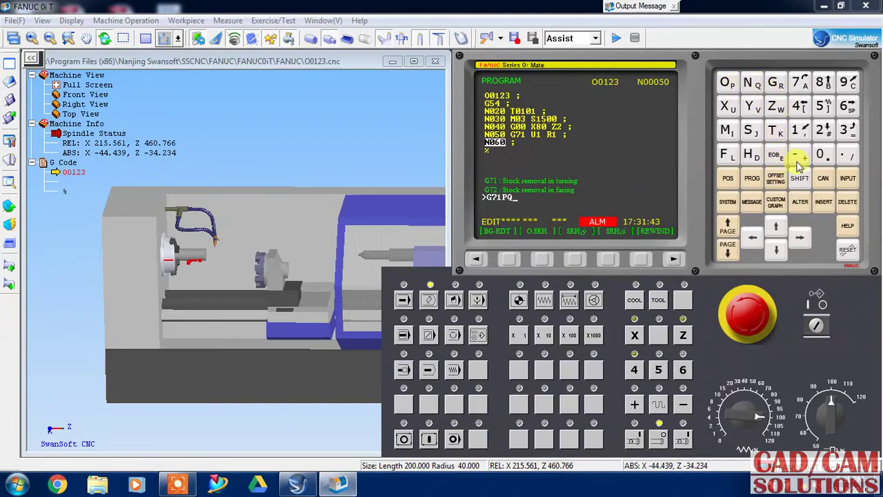
click(730, 108)
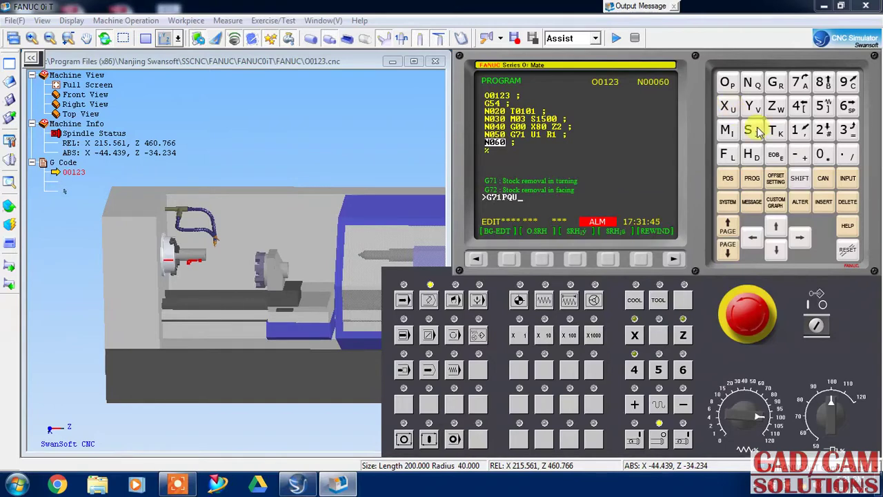
click(848, 158)
click(797, 133)
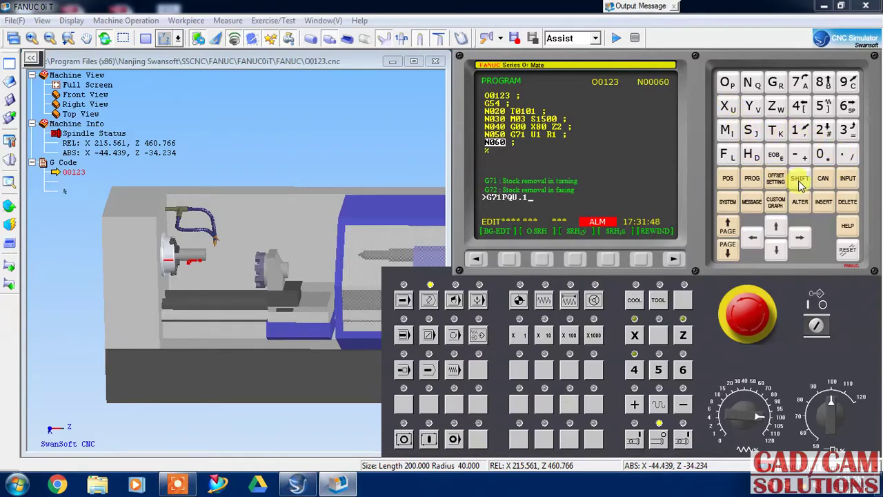
click(799, 179)
click(777, 109)
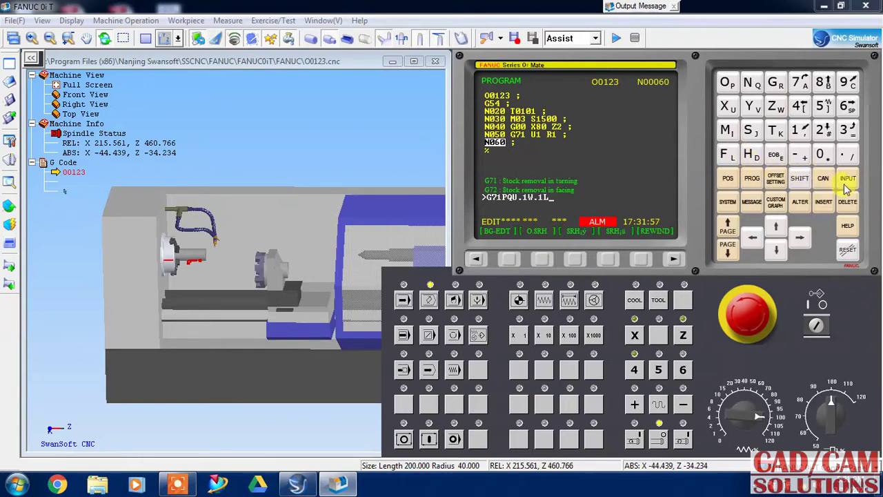
click(727, 155)
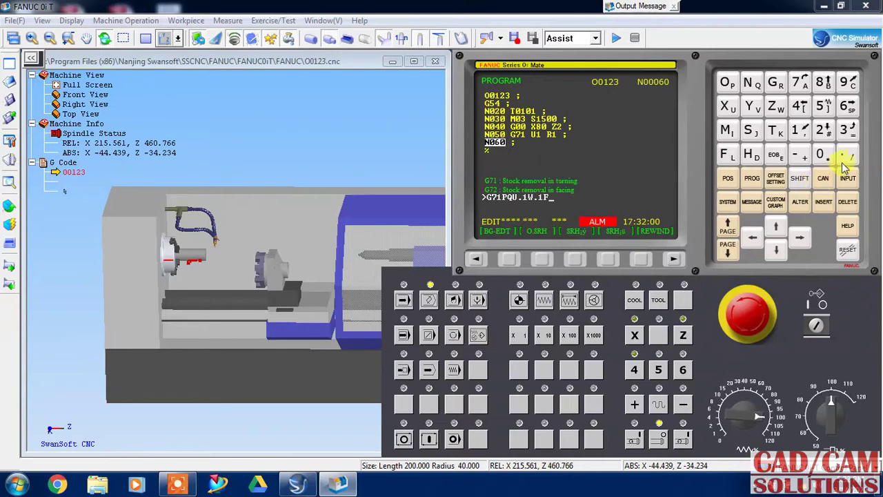
click(821, 129)
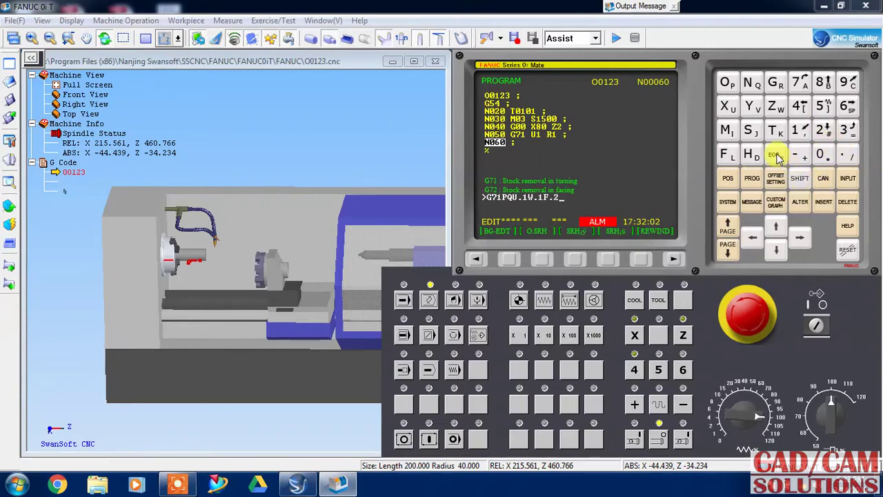
click(776, 154)
click(822, 202)
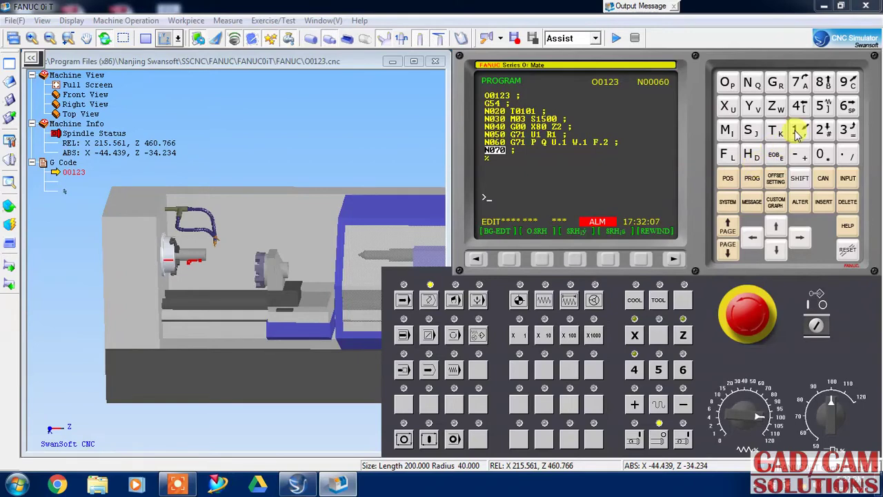
Start the N070 block by keying G01 X40
click(776, 83)
click(820, 153)
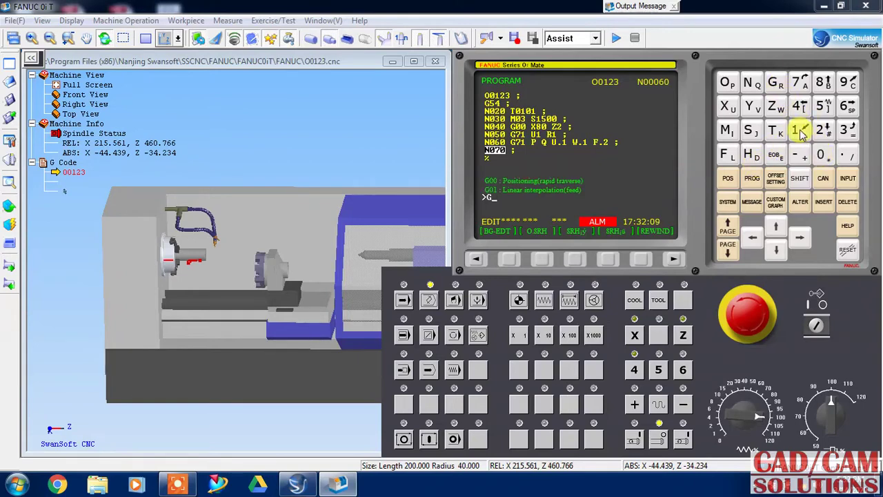
click(799, 130)
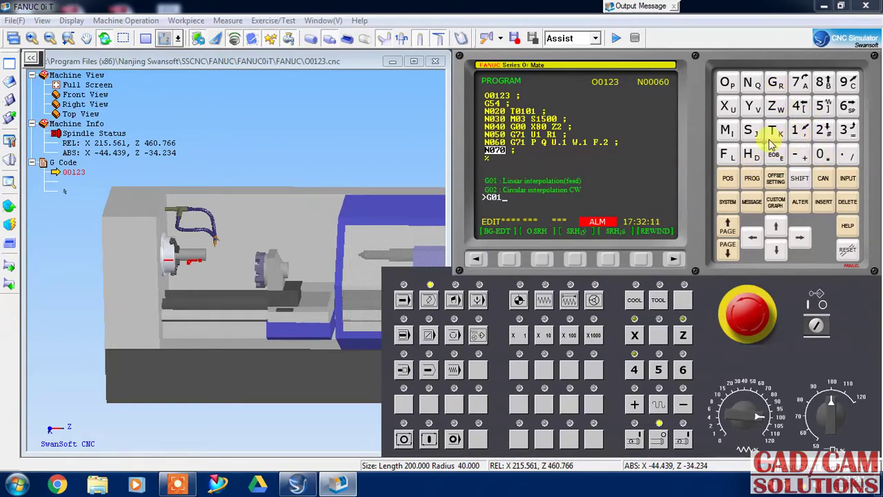
click(731, 109)
click(799, 107)
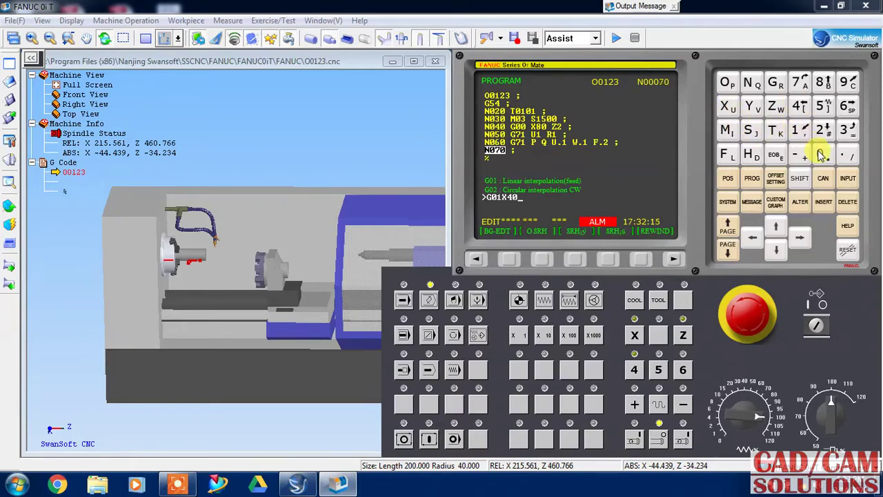
Complete and insert G01 X40 Z0 as block N070
click(776, 107)
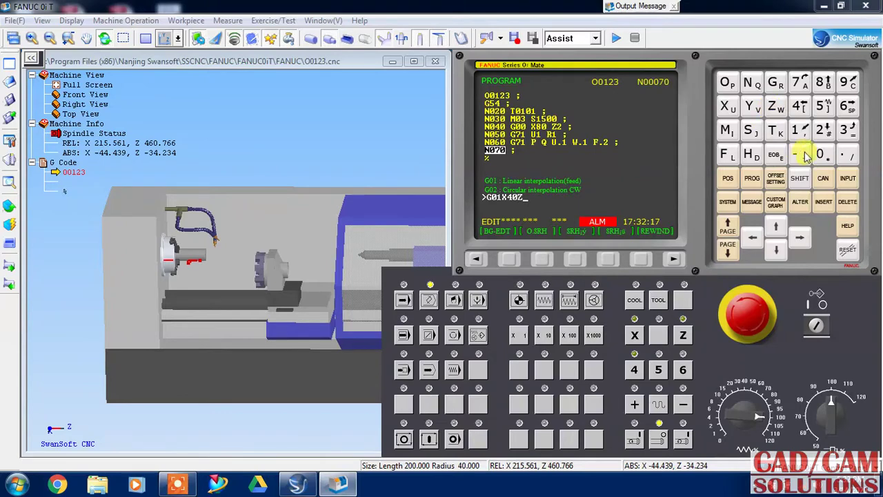
click(820, 155)
click(776, 155)
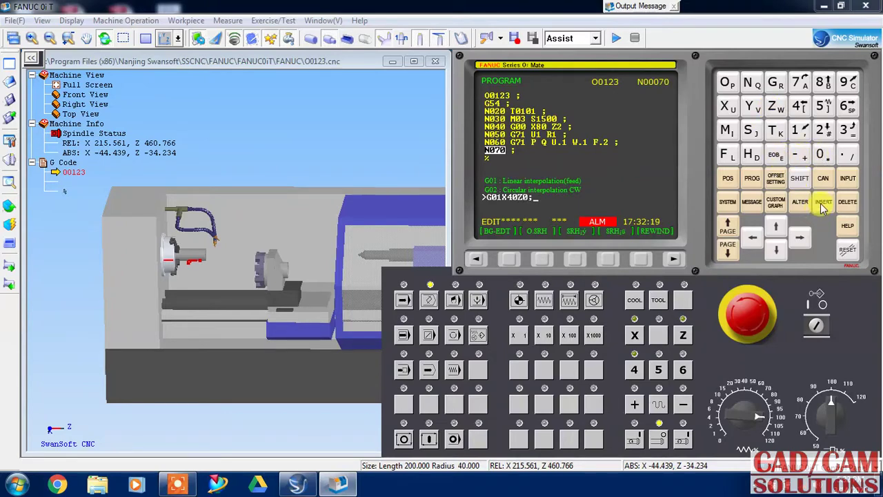
click(824, 203)
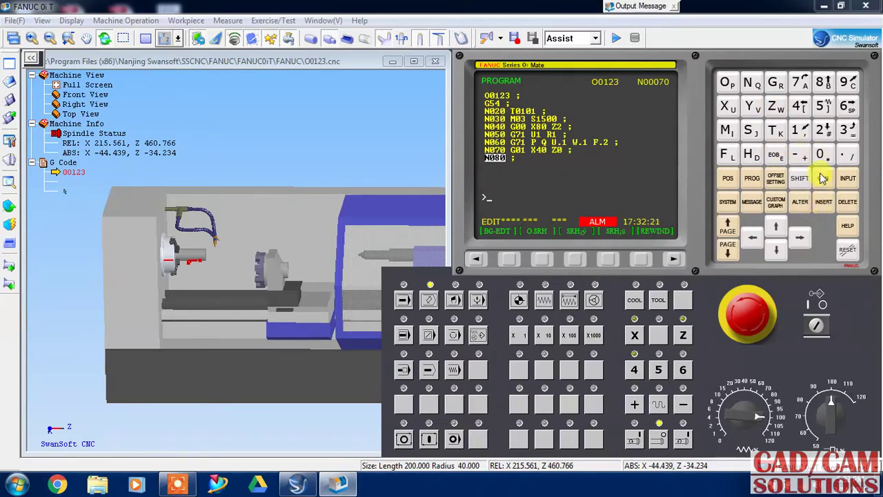
Insert G01 X50 Z-5 as block N080
click(775, 82)
click(820, 155)
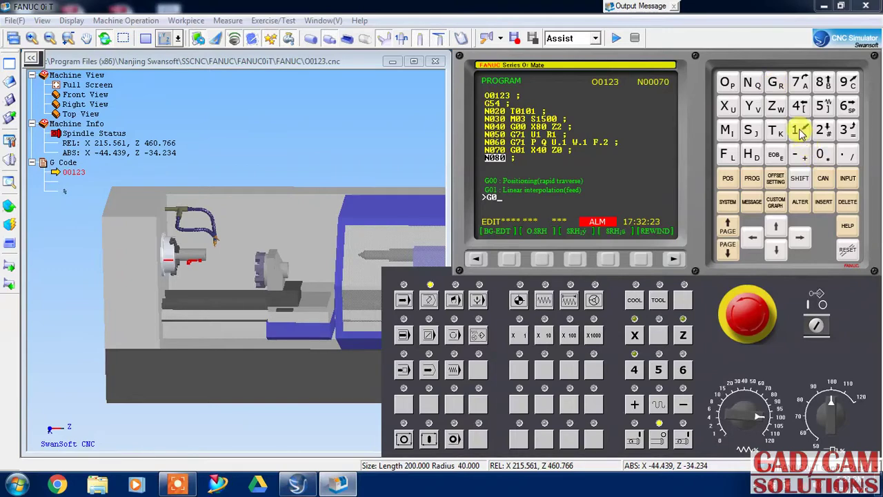
click(800, 131)
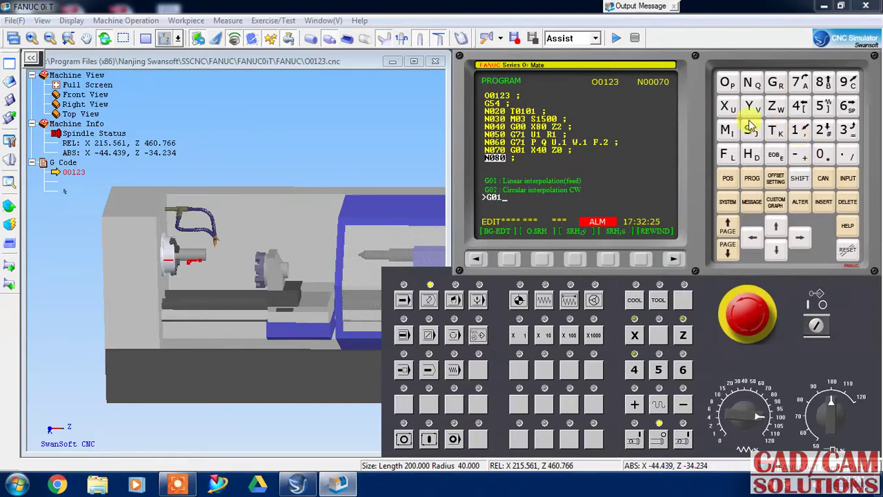
click(729, 107)
click(821, 105)
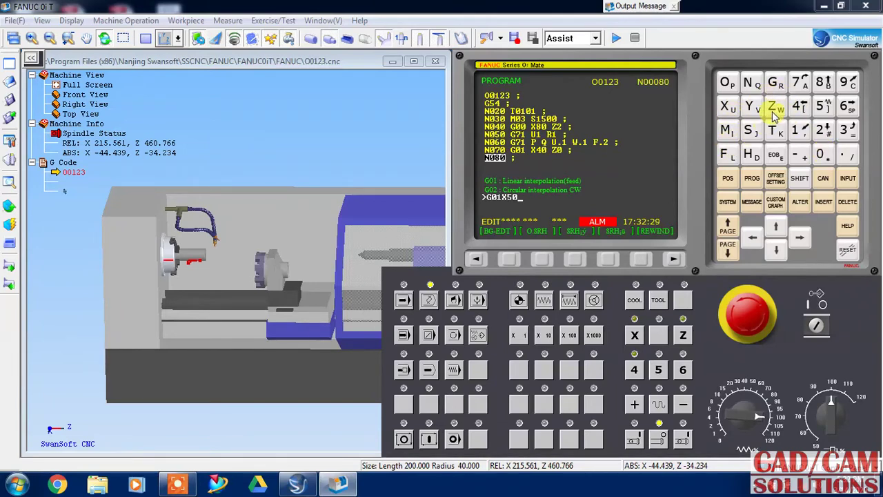
click(799, 157)
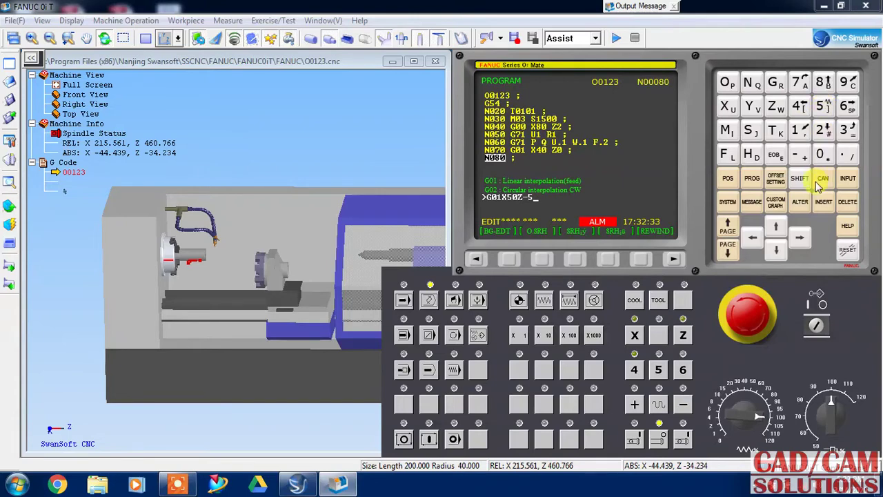
click(777, 156)
click(825, 203)
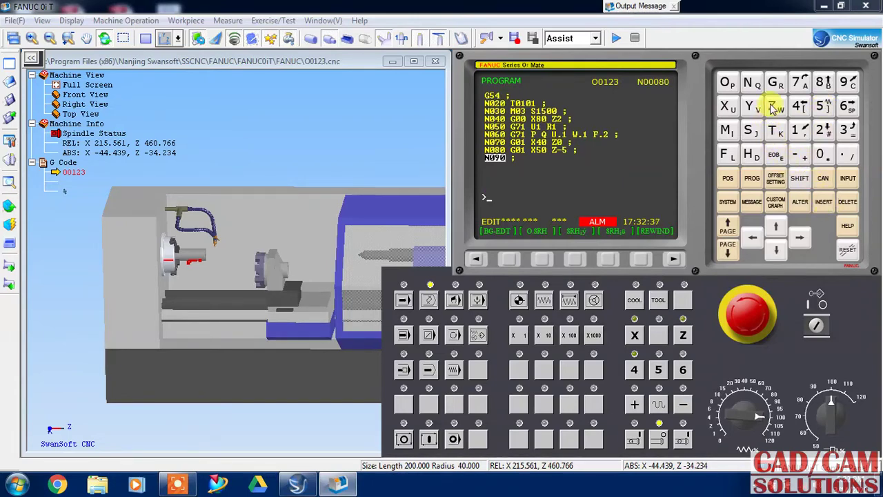
Insert G01 X50 Z-20 as block N090
click(775, 81)
click(817, 154)
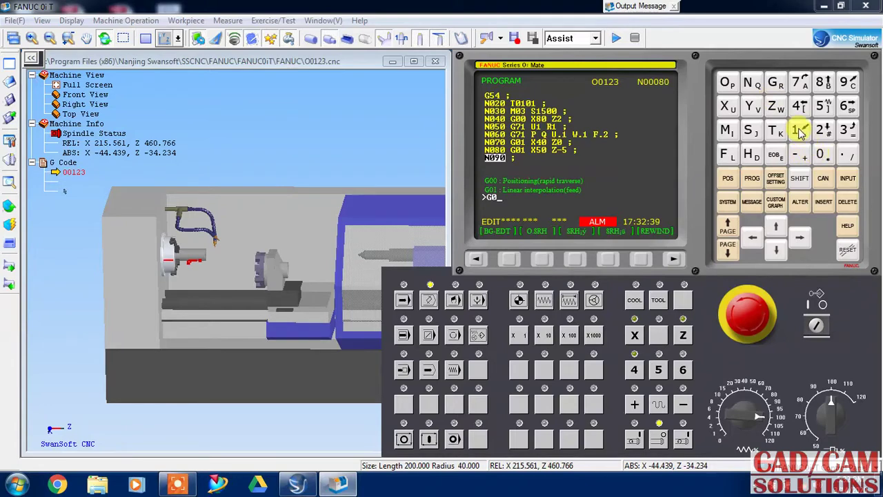
click(799, 131)
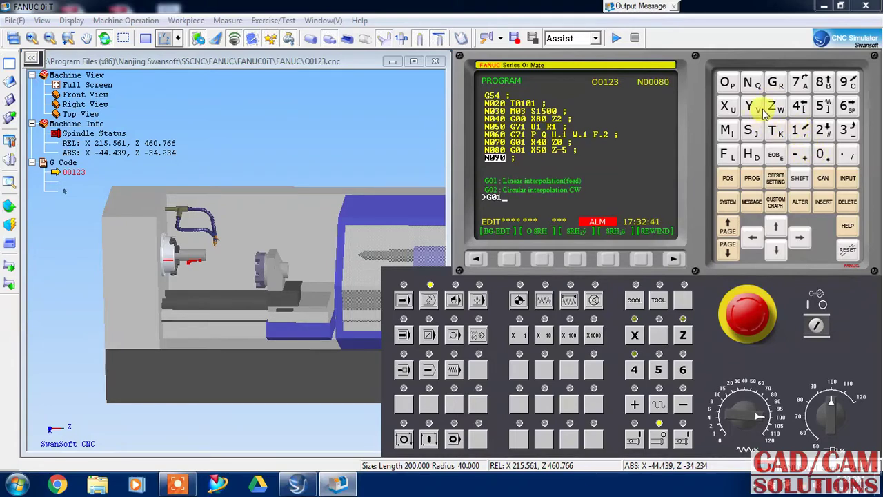
click(823, 105)
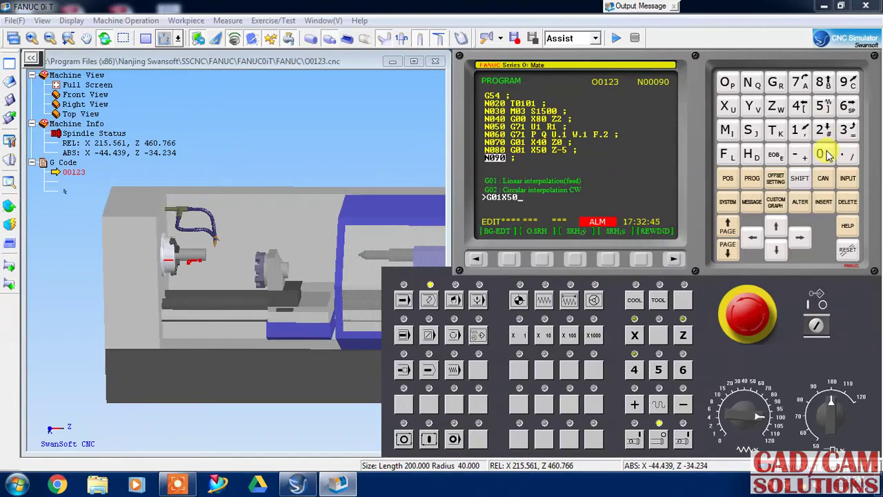
click(775, 107)
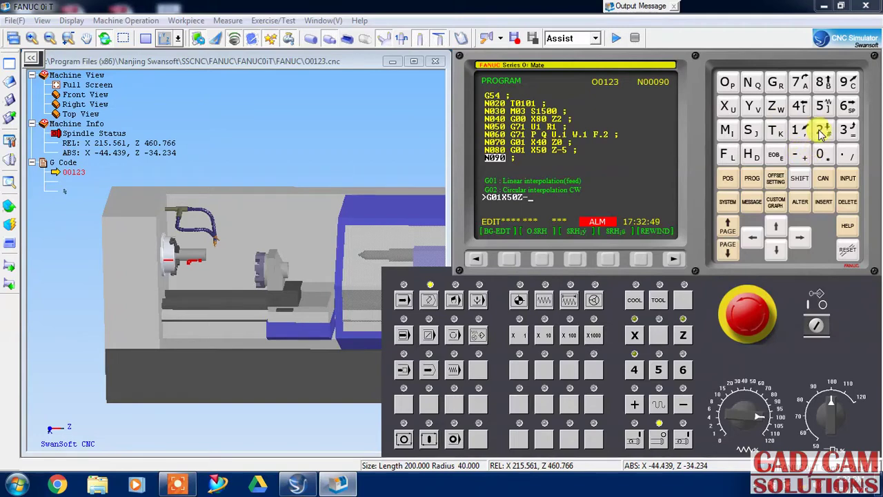
click(824, 130)
click(820, 154)
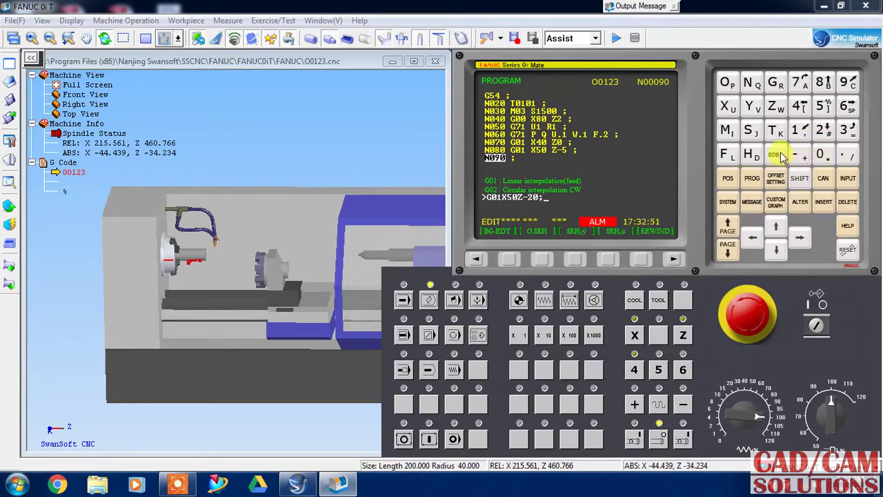
click(824, 203)
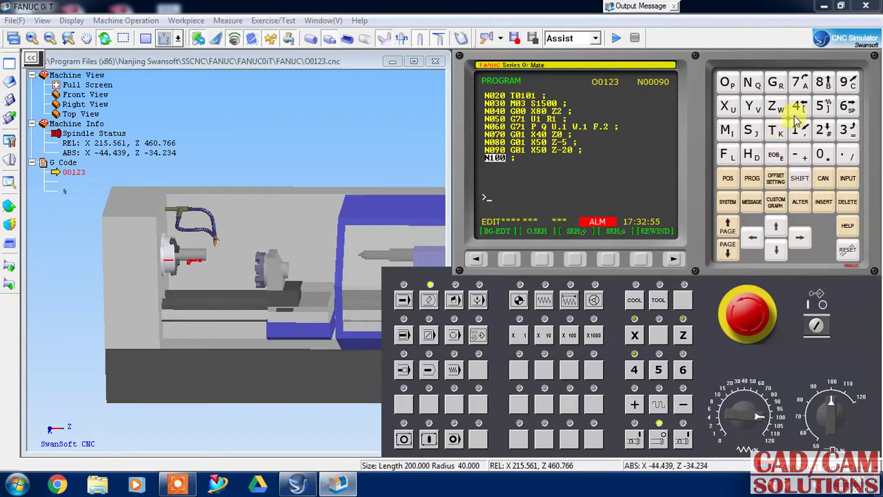
Key in the next profile move, G01 X56 Z-23
click(775, 82)
click(820, 155)
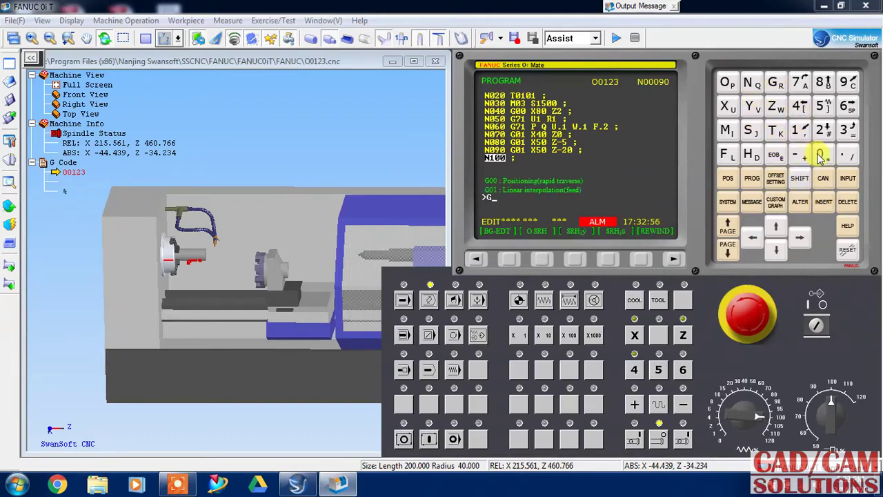
click(799, 131)
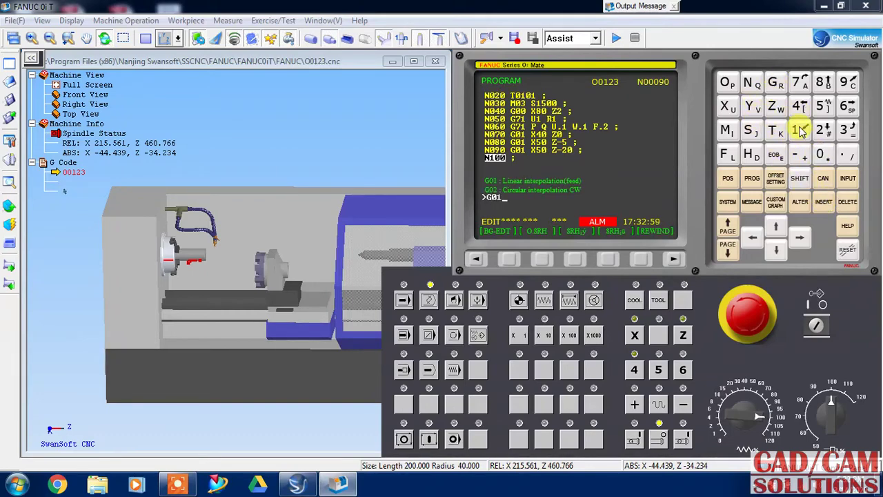
click(728, 107)
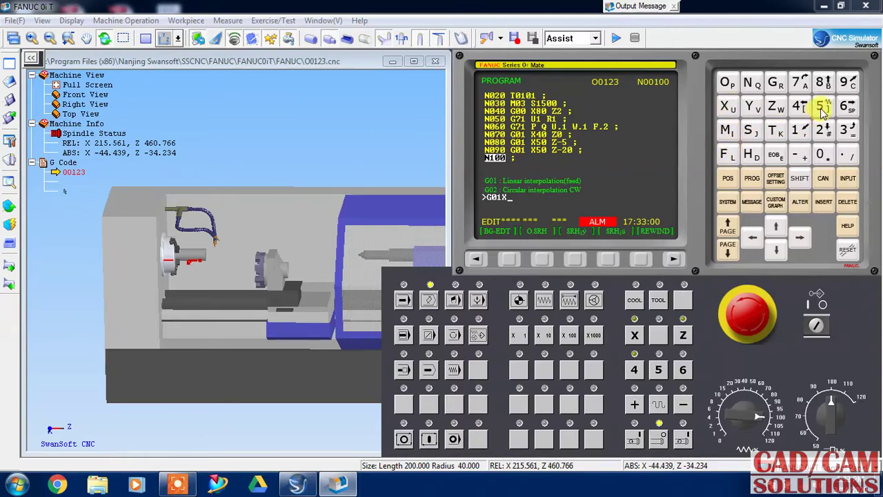
click(821, 107)
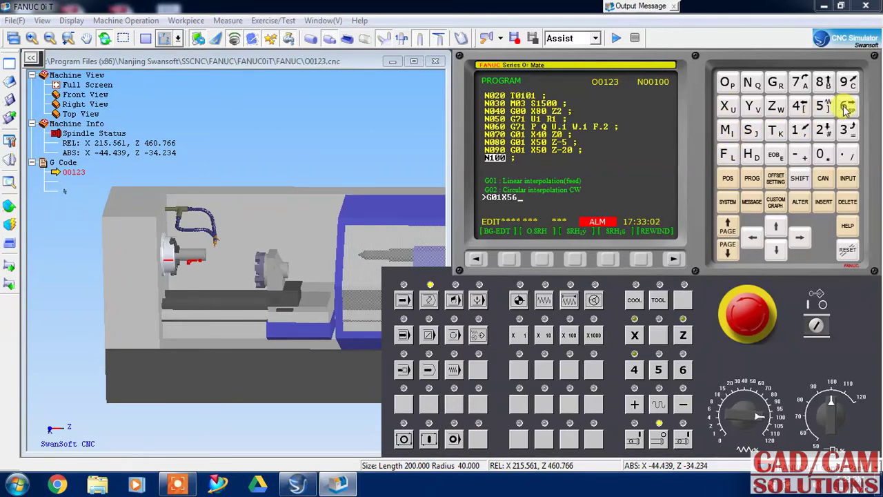
click(776, 107)
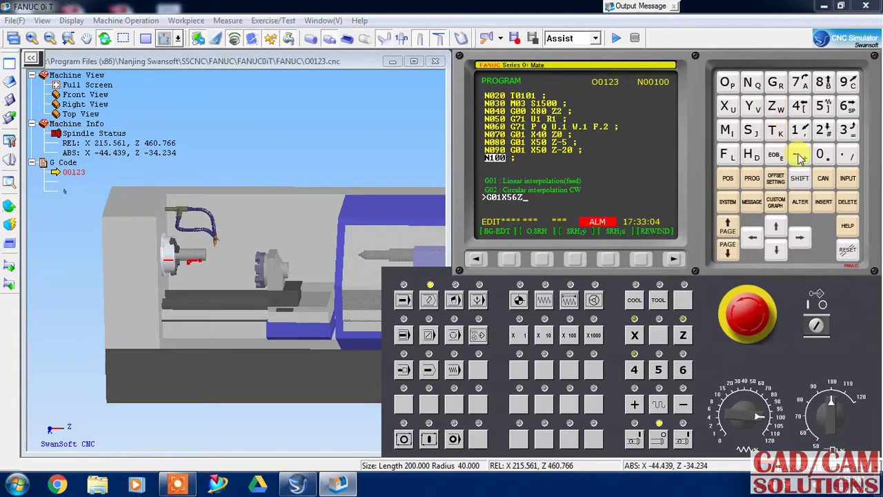
click(822, 130)
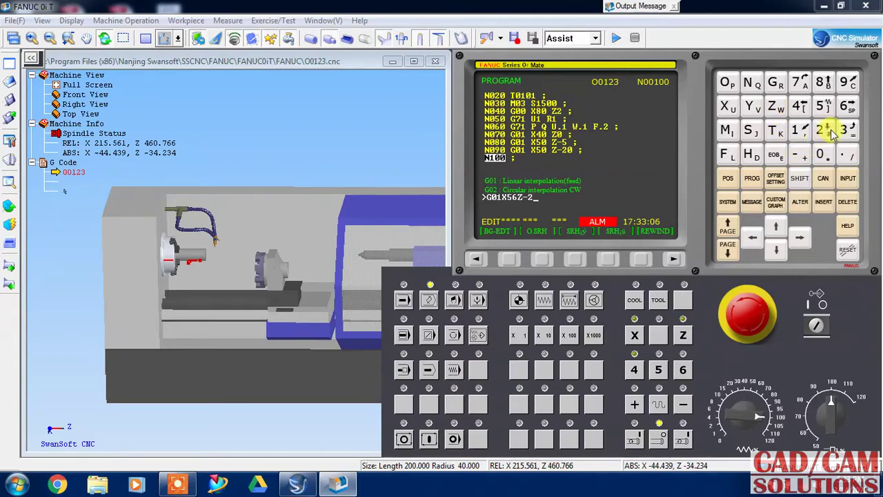
click(844, 130)
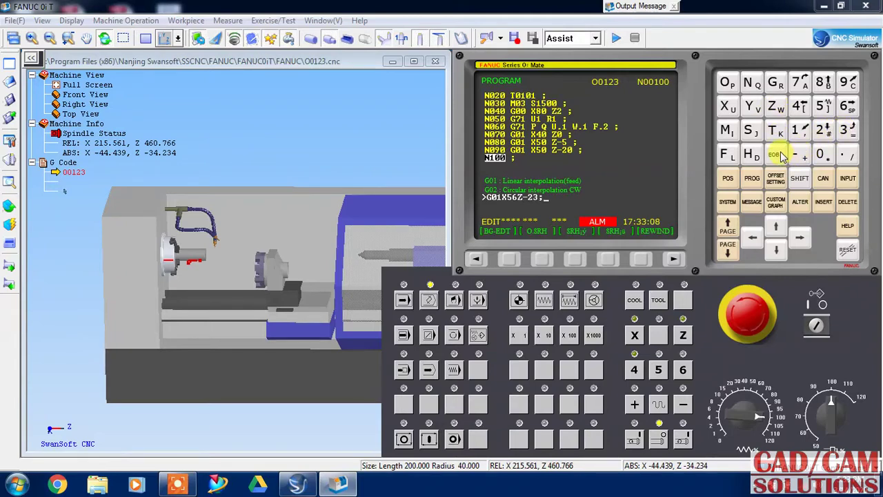
Insert the X56 Z-23 move as N100 and G01 X64 Z-23 as N110
click(823, 203)
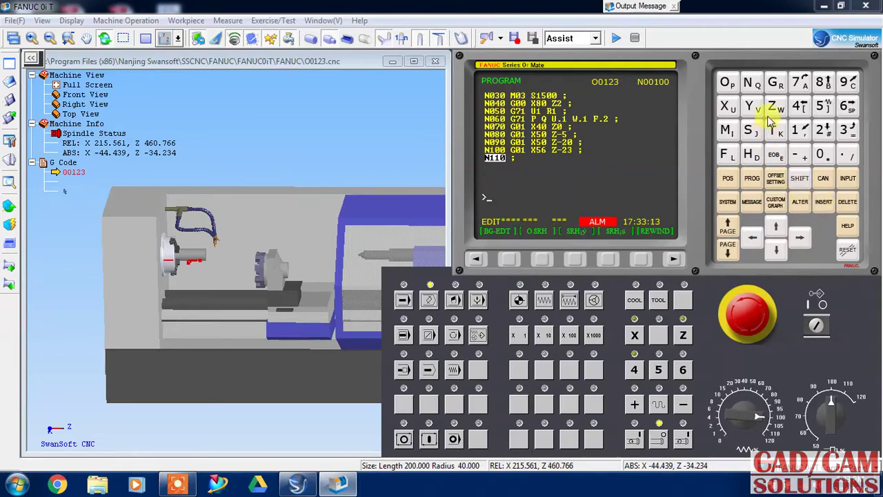
click(776, 82)
click(820, 155)
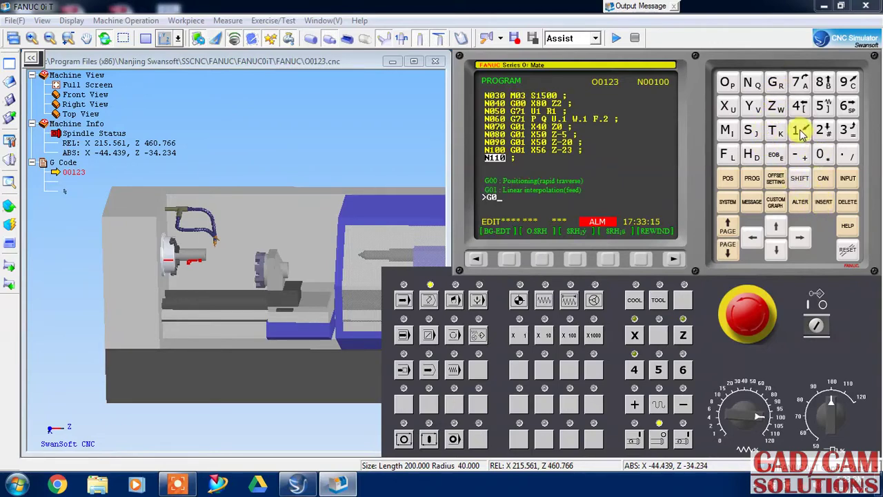
click(799, 132)
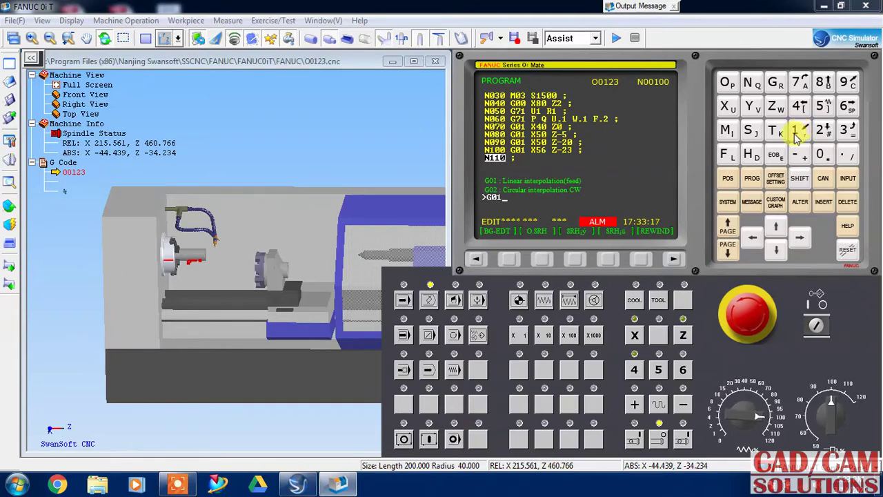
click(727, 106)
click(848, 106)
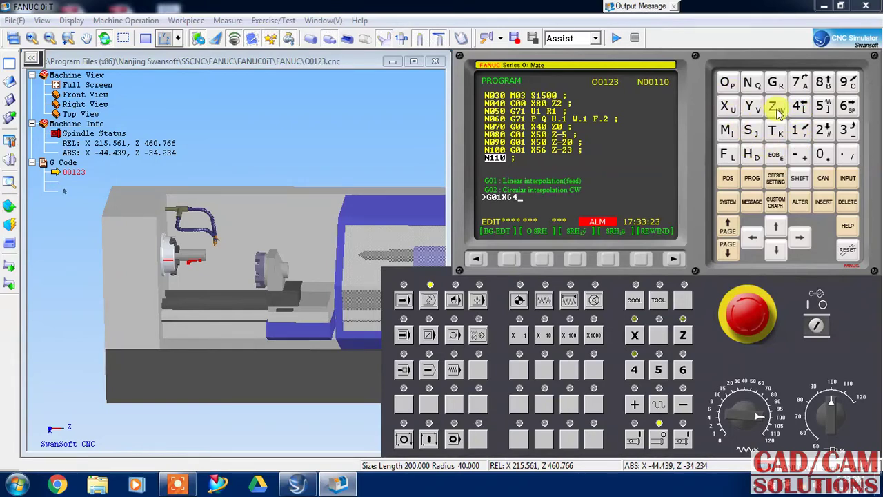
click(776, 109)
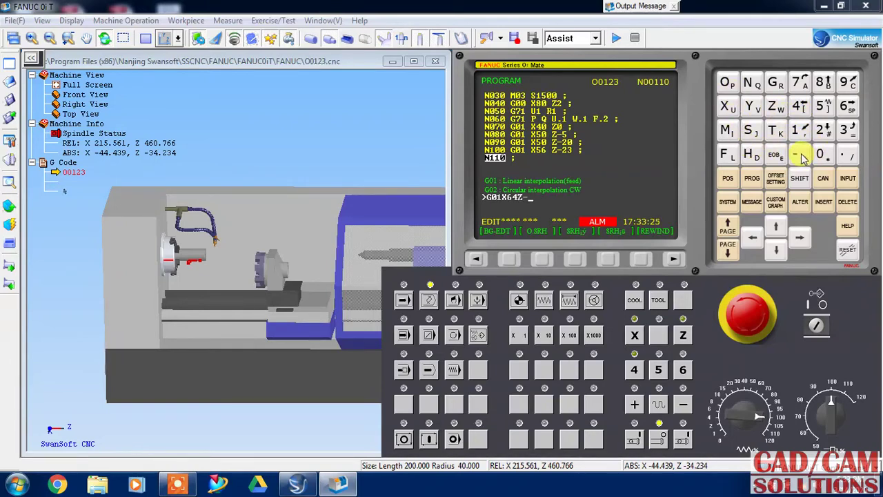
click(822, 129)
click(846, 130)
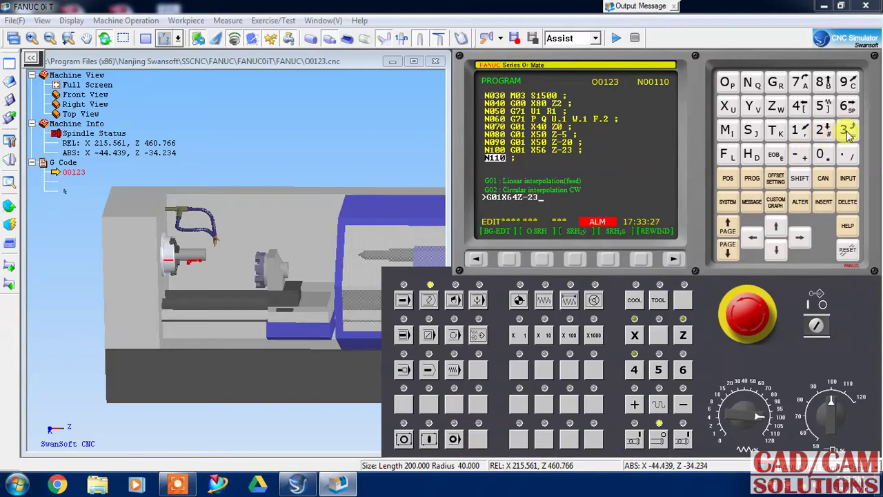
click(778, 153)
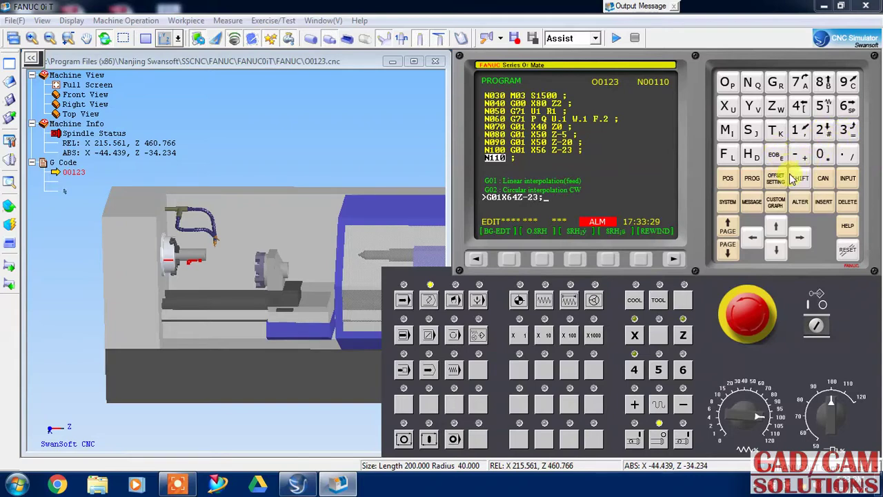
click(824, 202)
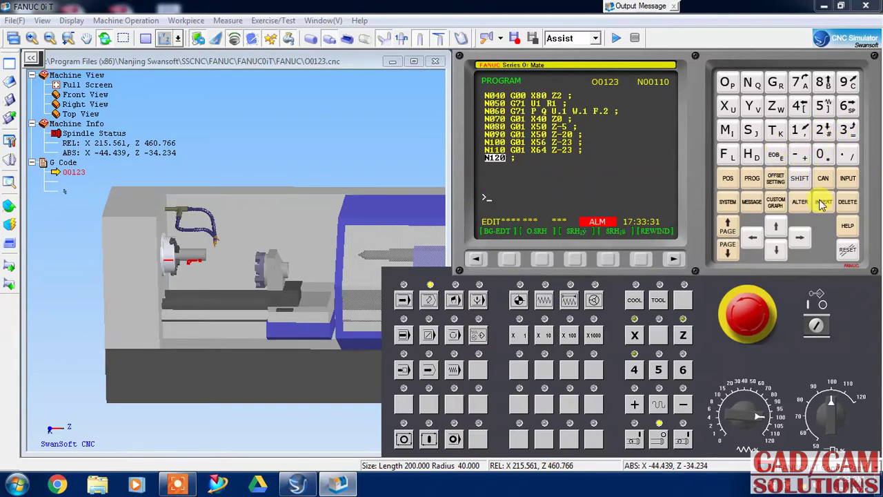
Insert G01 X70 Z-26 as block N120
click(776, 83)
click(822, 157)
click(799, 131)
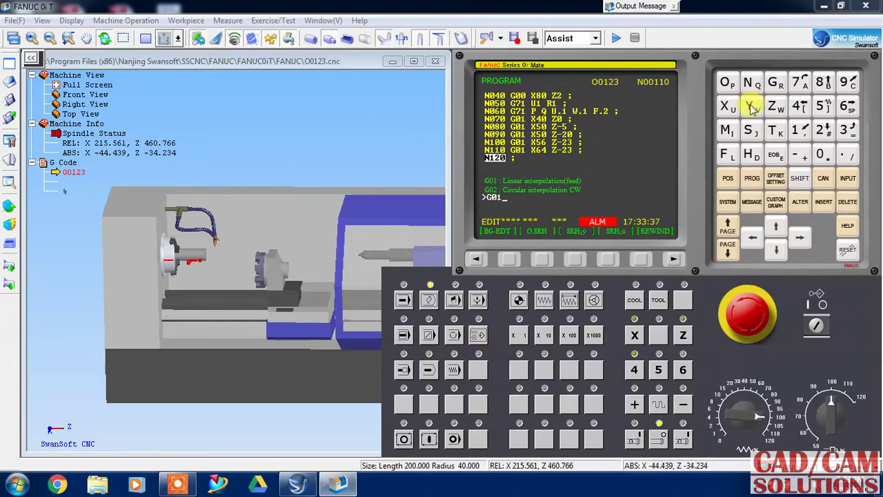
click(728, 107)
click(799, 84)
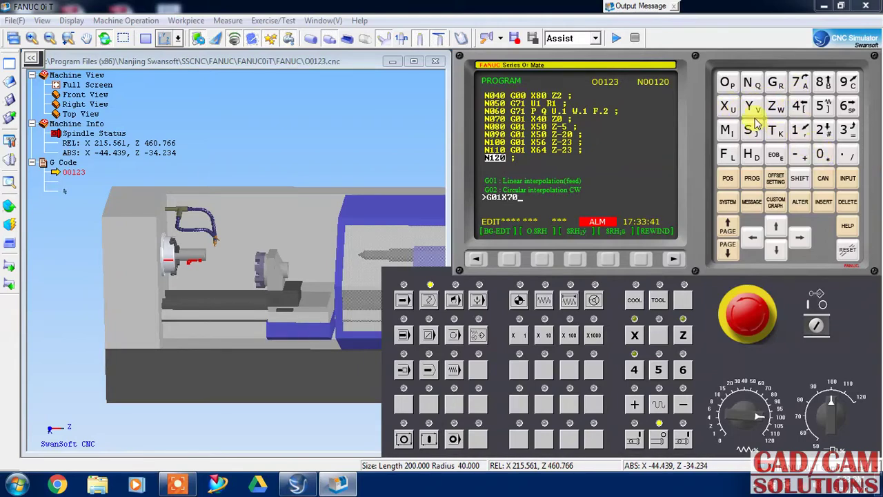
click(775, 109)
click(800, 156)
click(820, 131)
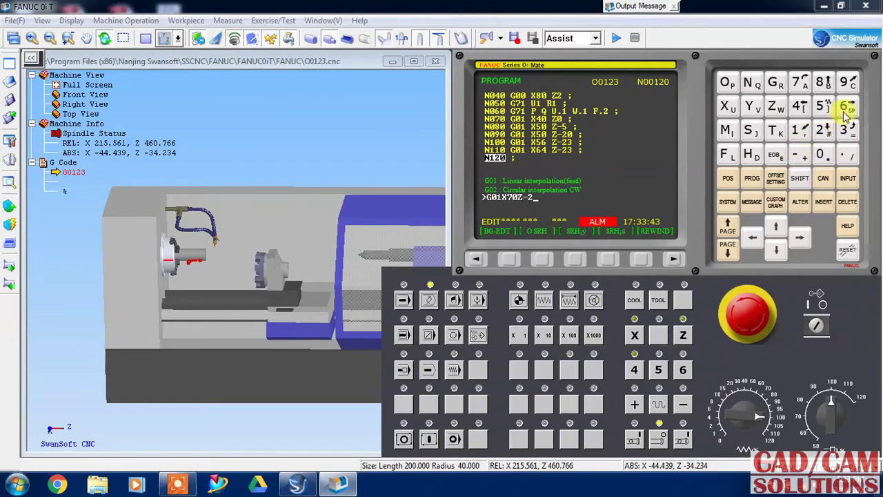
click(847, 107)
click(775, 154)
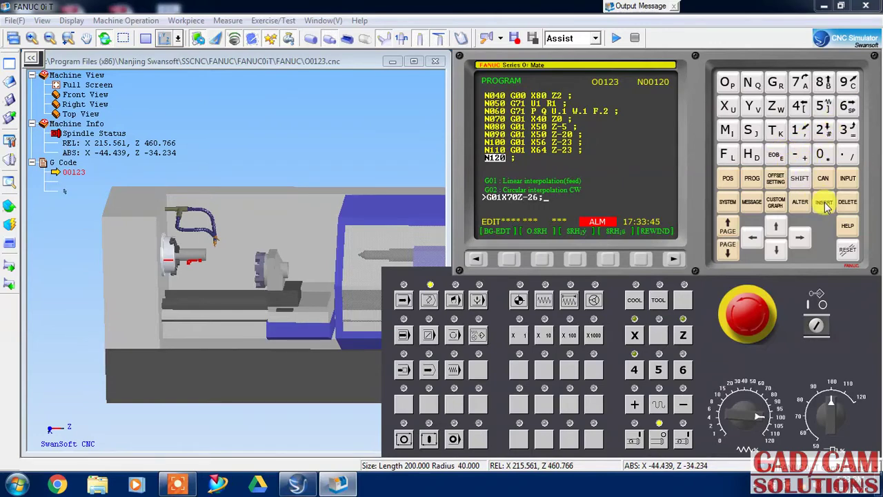
click(824, 202)
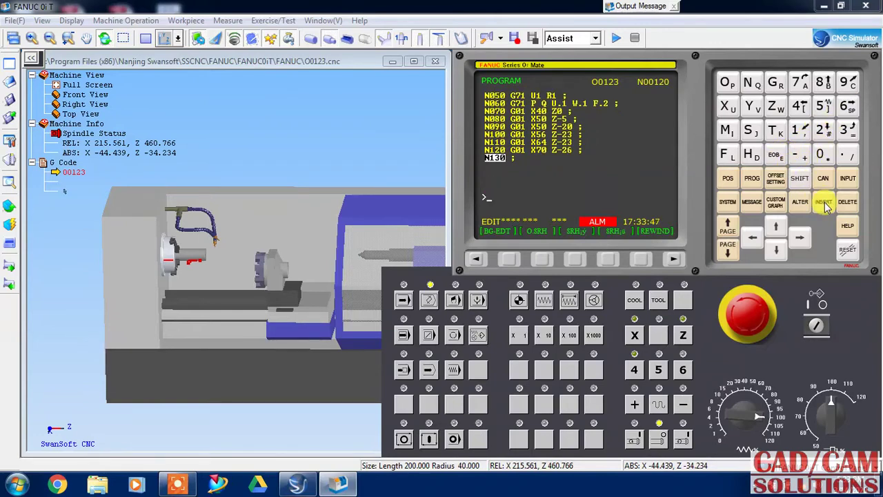
Insert G01 X70 Z-48 as block N130
click(776, 83)
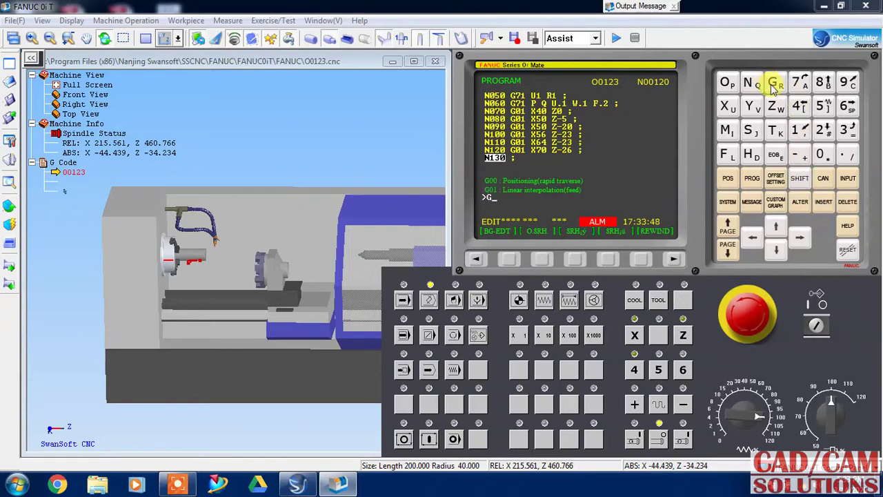
click(823, 155)
click(804, 132)
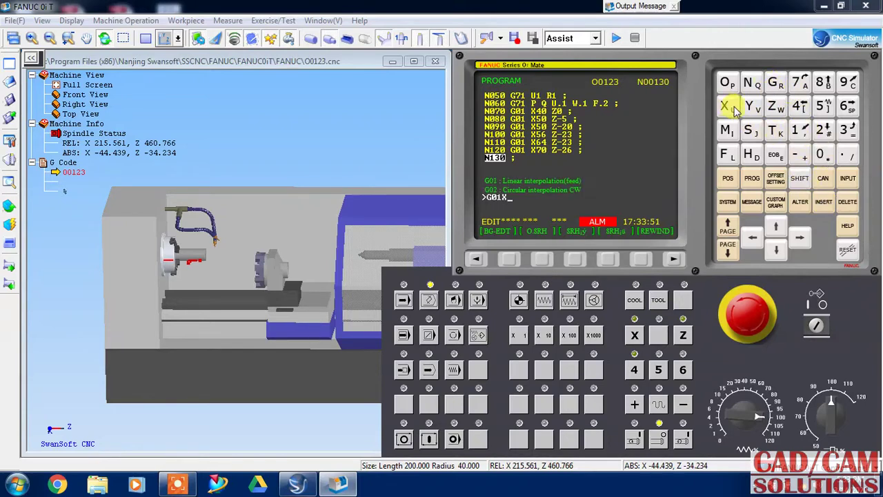
click(799, 83)
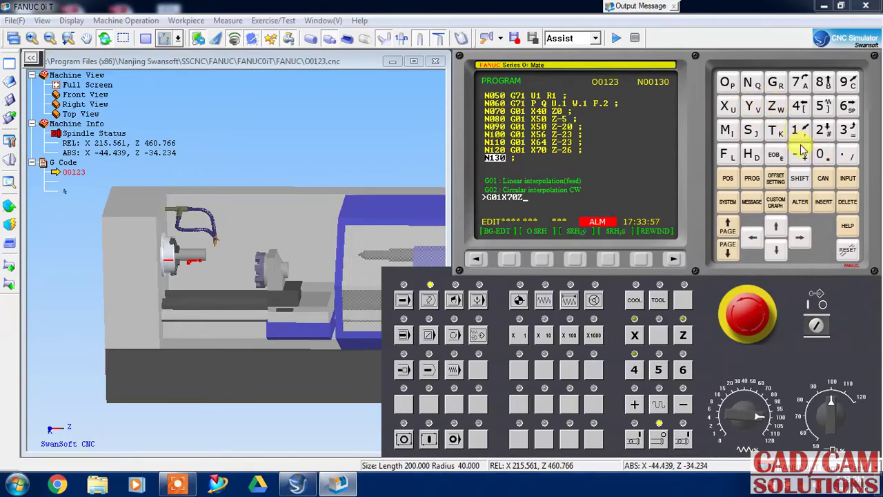
click(800, 106)
click(823, 83)
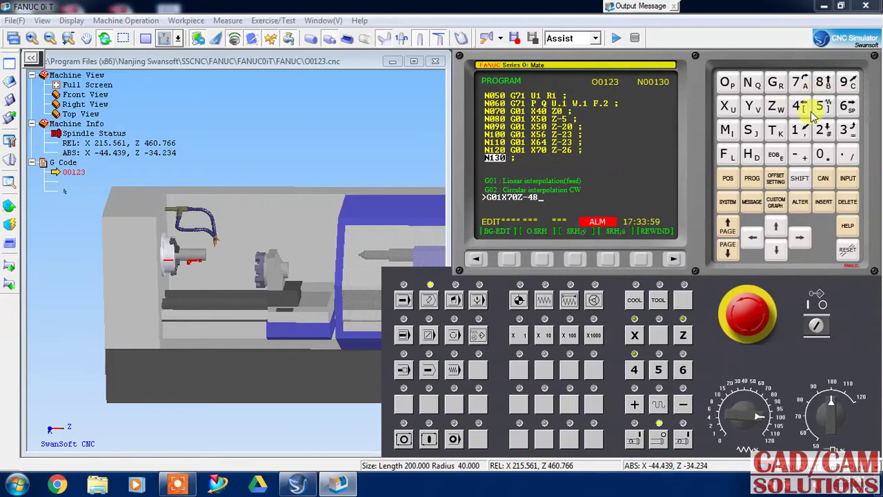
click(777, 154)
click(823, 202)
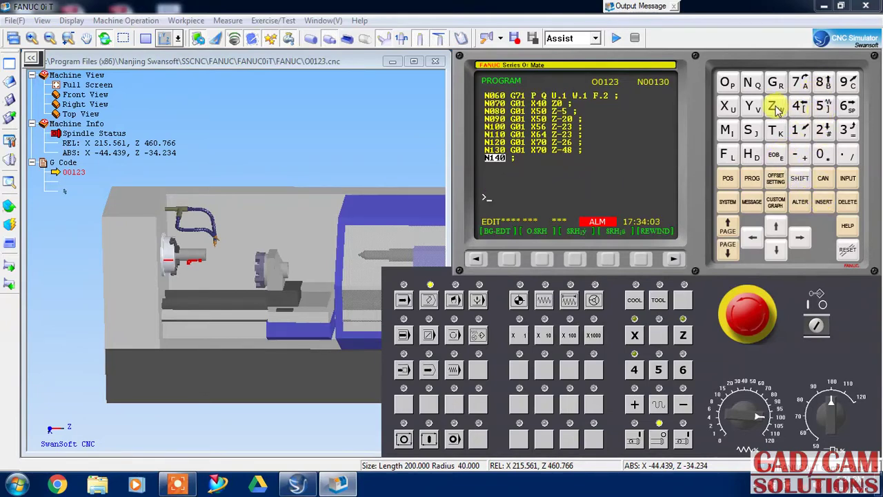
Insert G01 X80 Z-50 as block N140 and begin the G70 finishing block
click(776, 83)
click(821, 154)
click(796, 131)
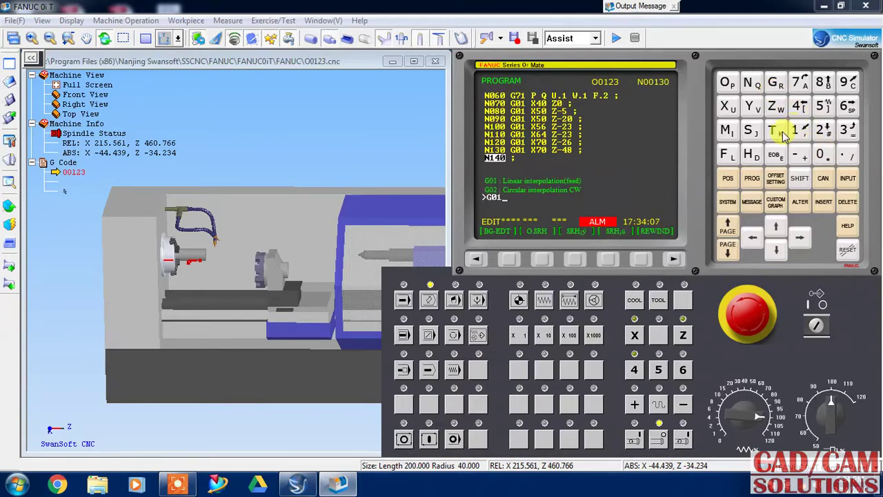
click(728, 106)
click(821, 84)
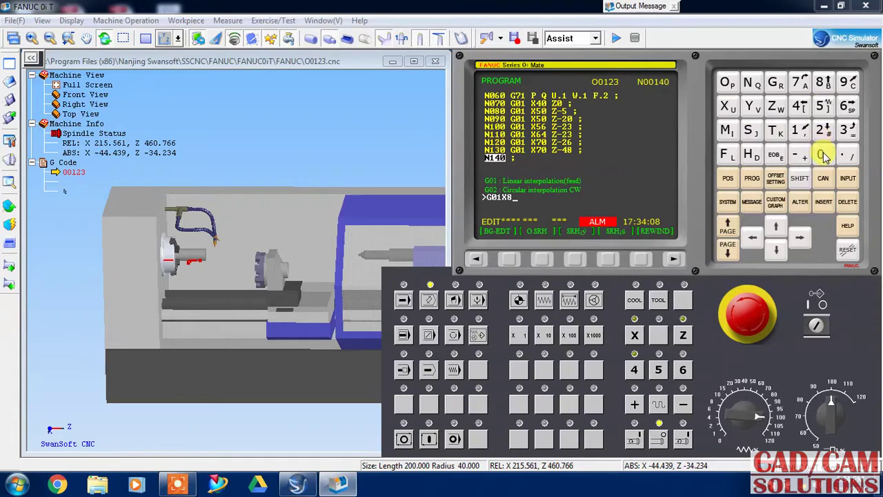
click(823, 155)
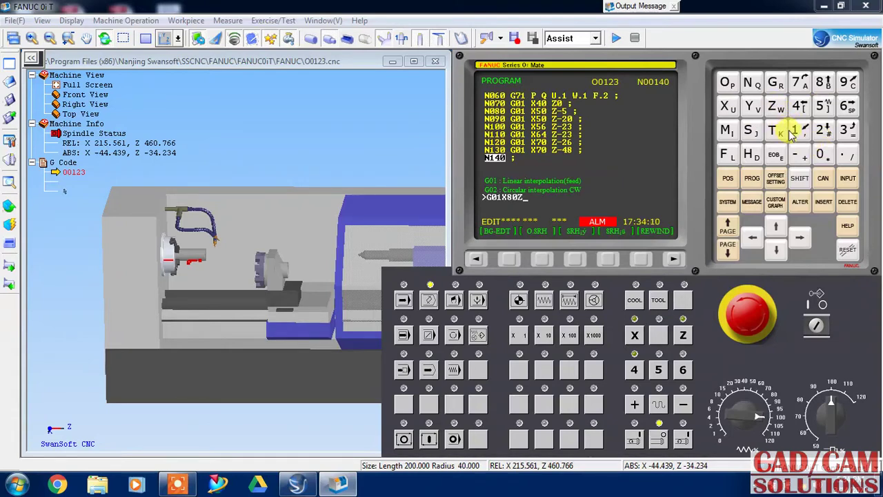
click(799, 156)
click(823, 107)
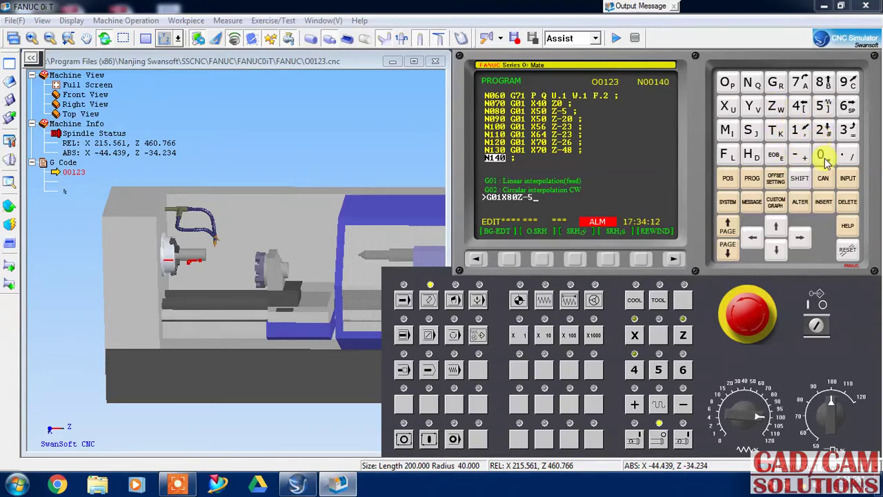
click(822, 156)
click(776, 154)
click(823, 203)
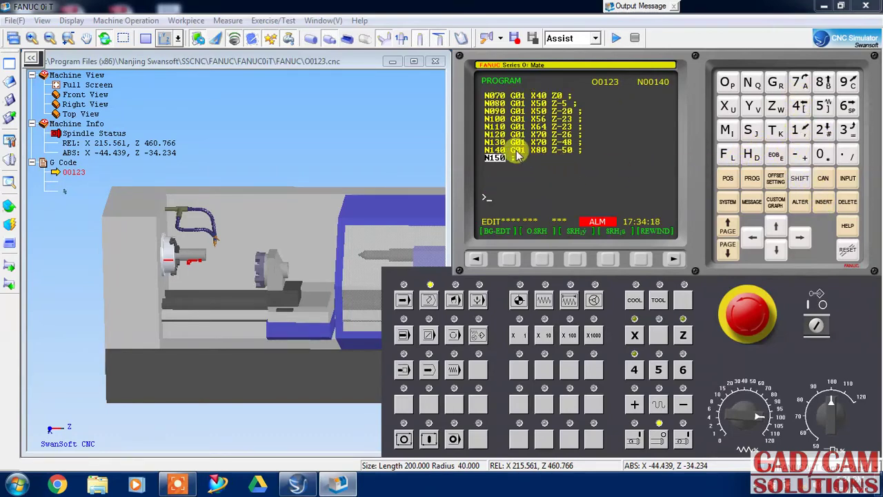
click(777, 84)
click(799, 83)
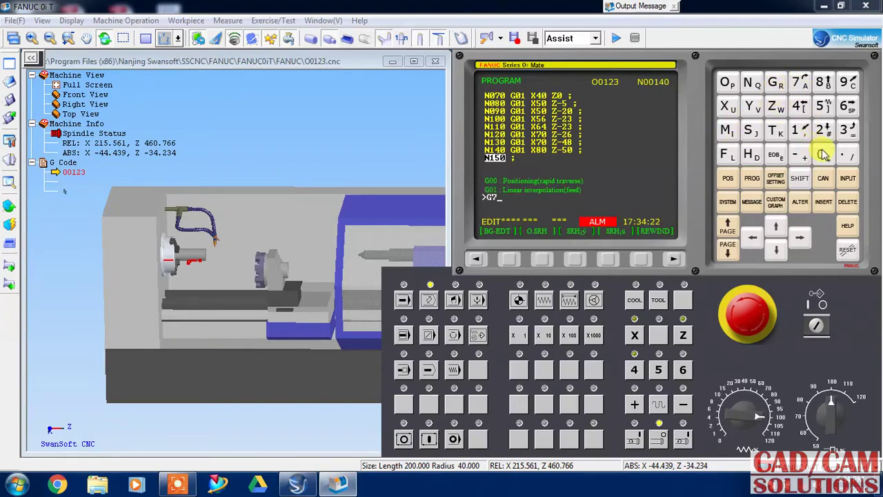
Insert the finishing block G70 P Q140 as N150
click(823, 154)
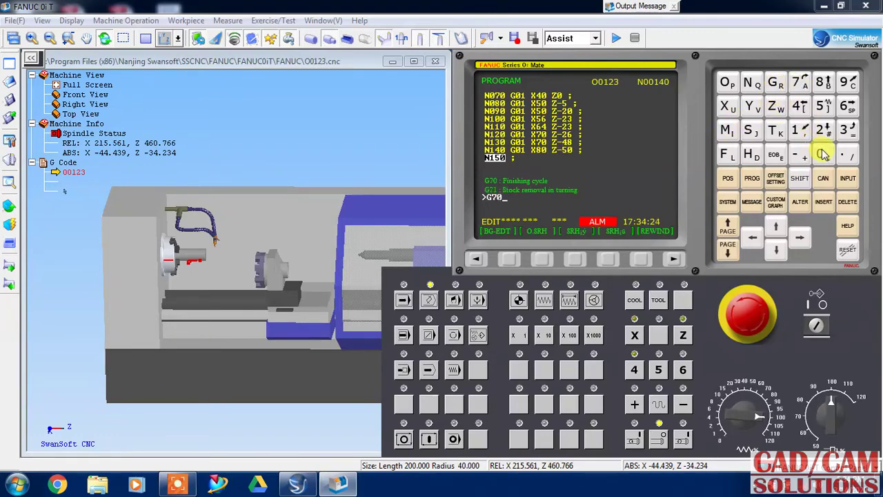
click(728, 82)
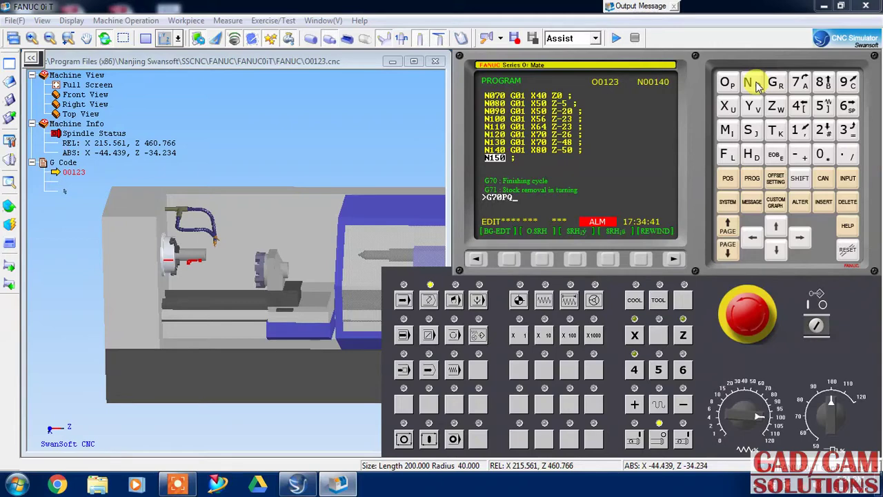
click(799, 132)
click(799, 105)
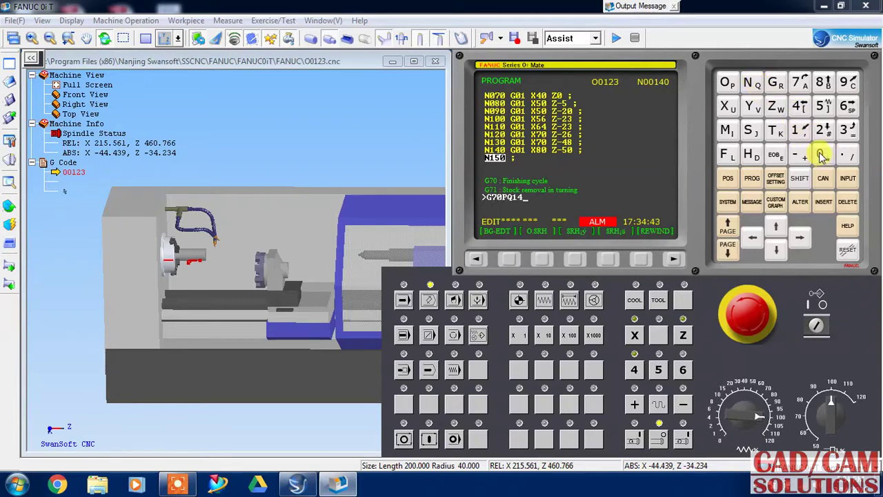
click(820, 153)
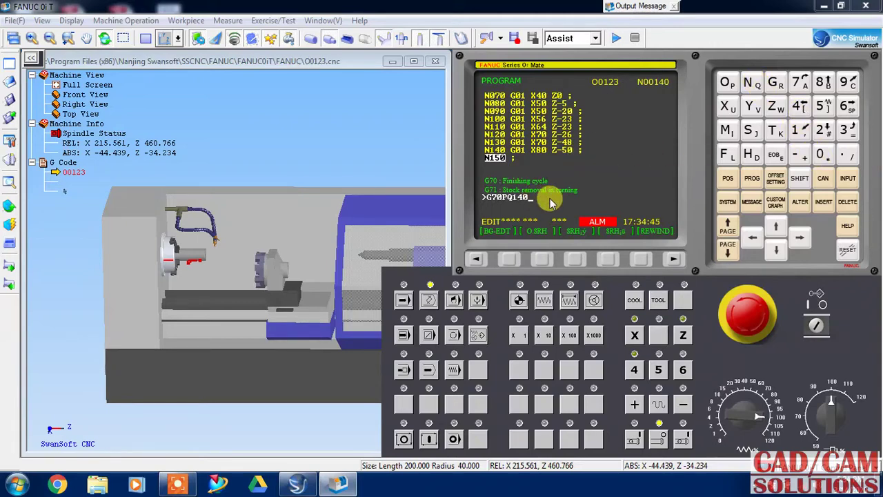
click(777, 155)
click(826, 203)
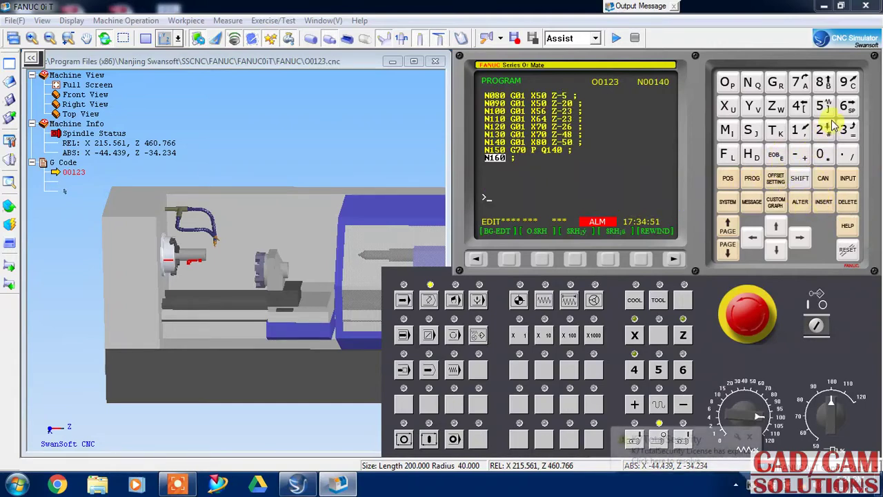
Insert M05 as N160 and M30 as N170, dismissing an antivirus notification
click(727, 130)
click(820, 154)
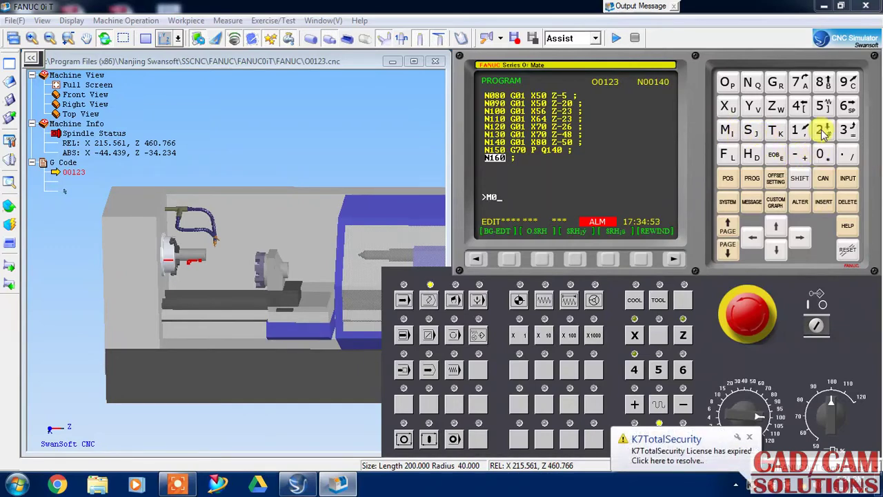
click(822, 107)
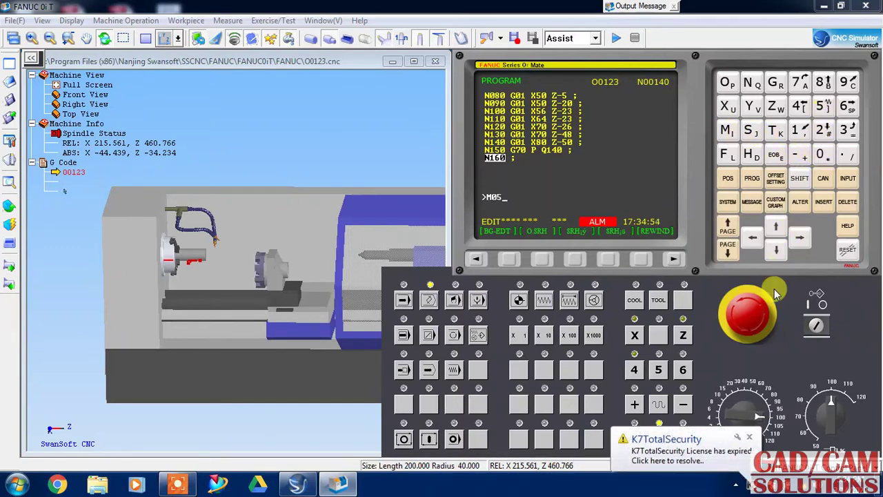
click(749, 437)
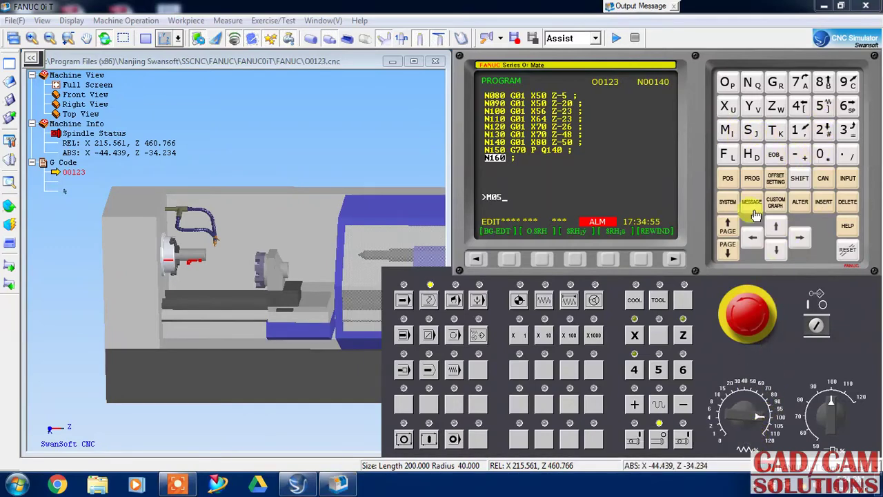
click(775, 154)
click(823, 204)
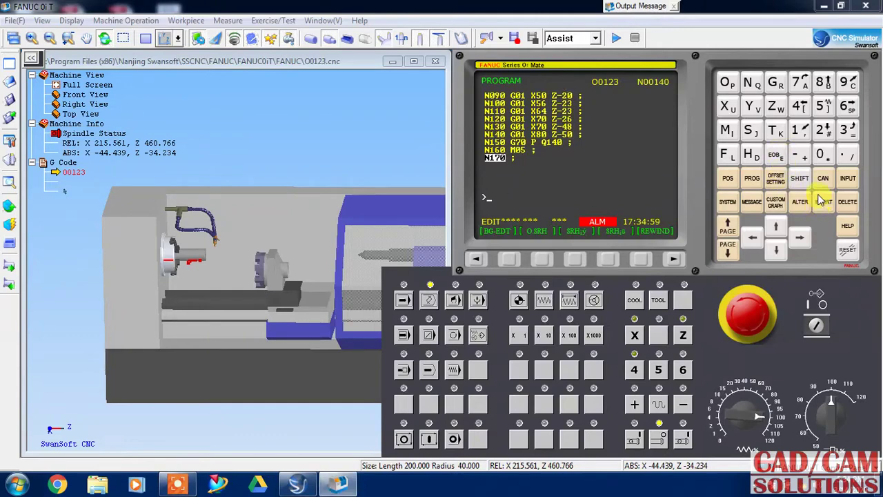
click(728, 130)
click(844, 131)
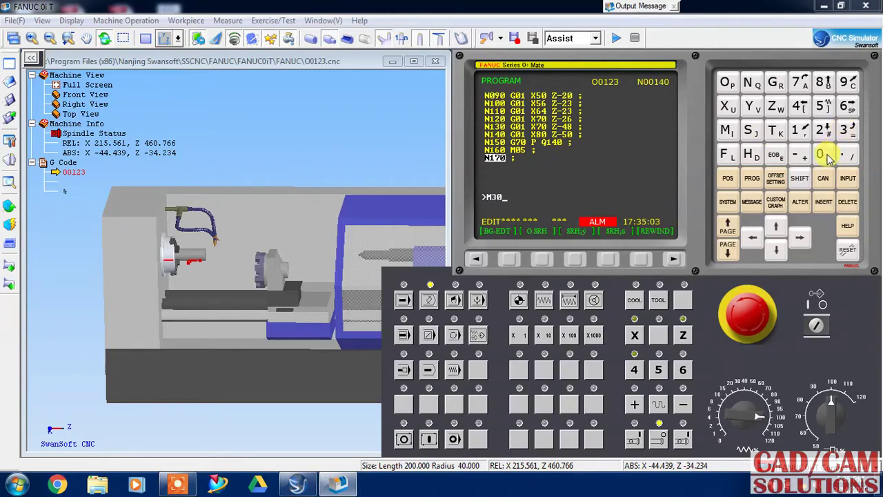
click(823, 202)
Replace the empty P in the N150 G70 block with P70
click(782, 229)
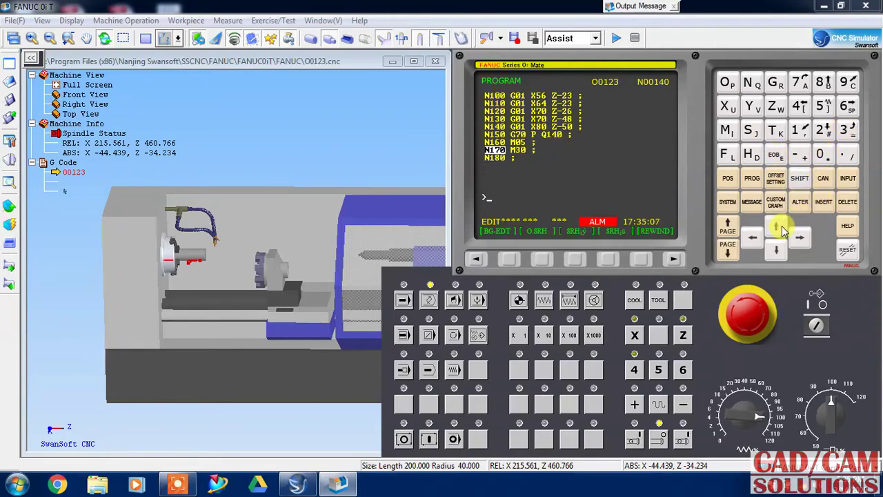
click(783, 229)
click(783, 230)
click(783, 229)
click(783, 229)
click(783, 229)
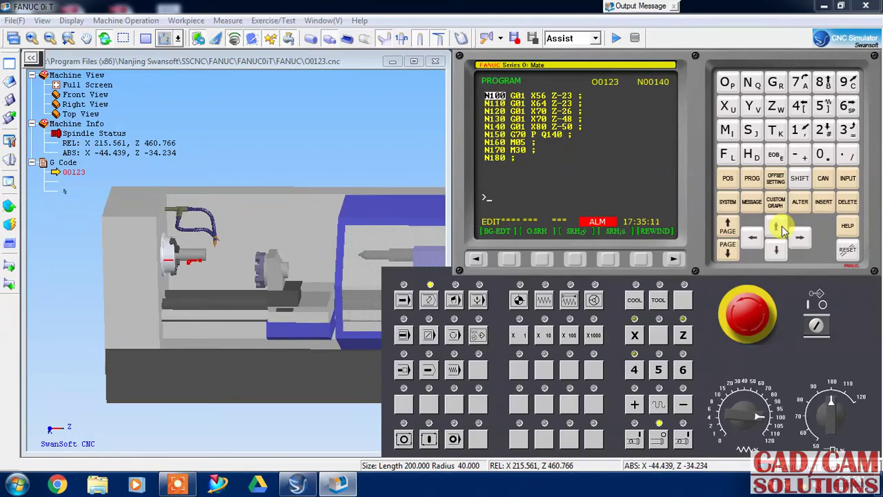
click(782, 229)
click(782, 229)
click(782, 229)
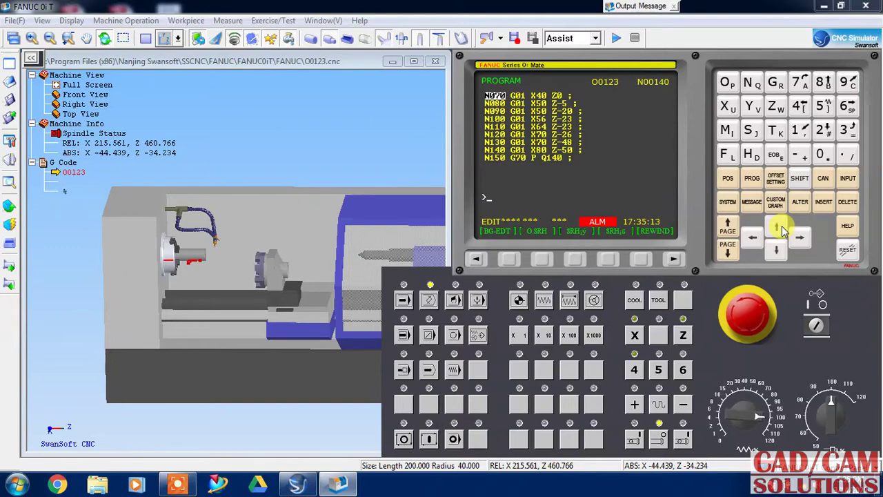
click(782, 230)
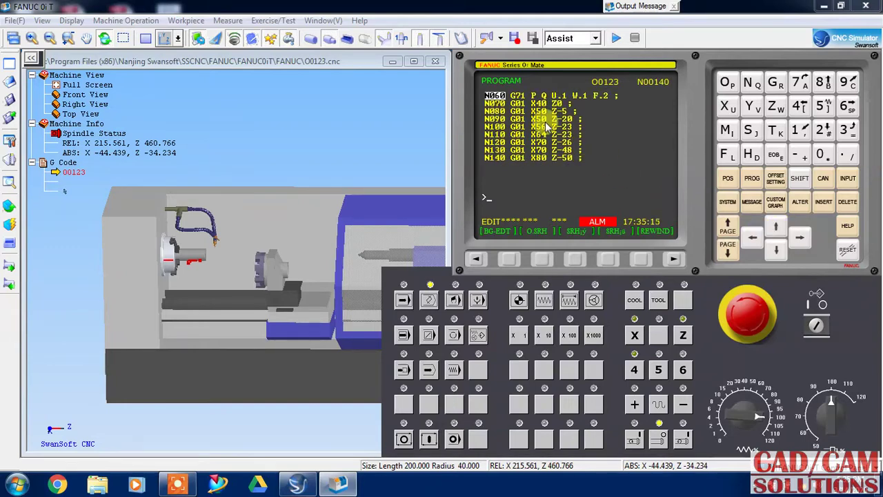
click(775, 252)
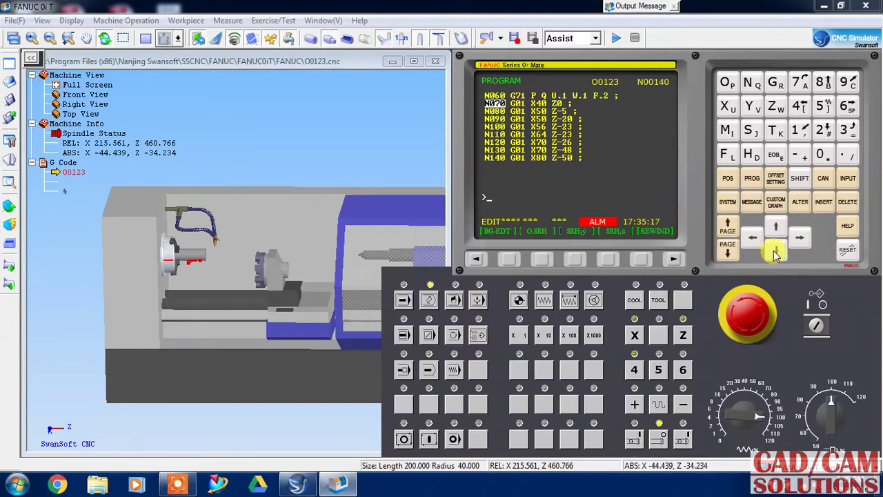
click(775, 252)
click(773, 252)
click(774, 253)
click(774, 252)
click(774, 253)
click(774, 251)
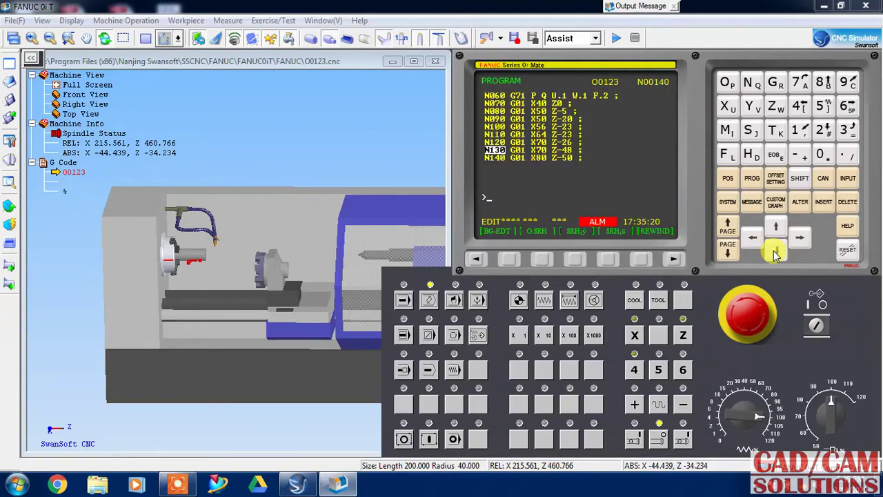
click(774, 250)
click(774, 251)
click(801, 237)
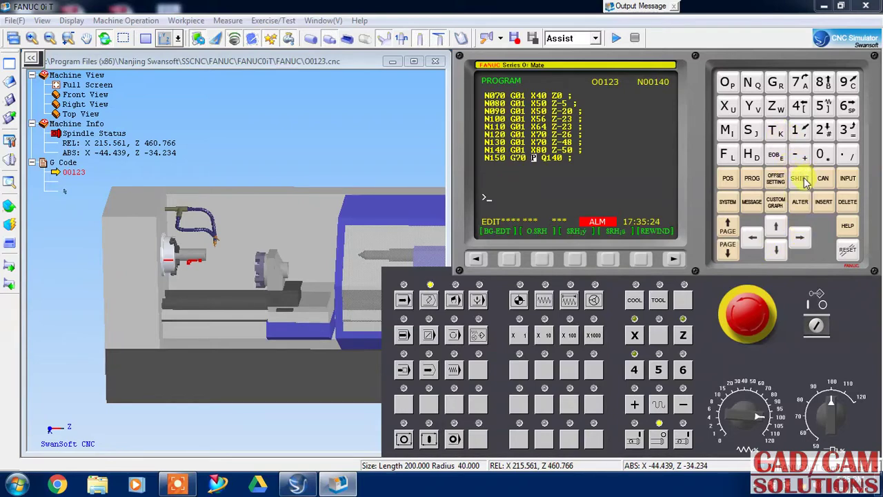
click(727, 84)
click(802, 85)
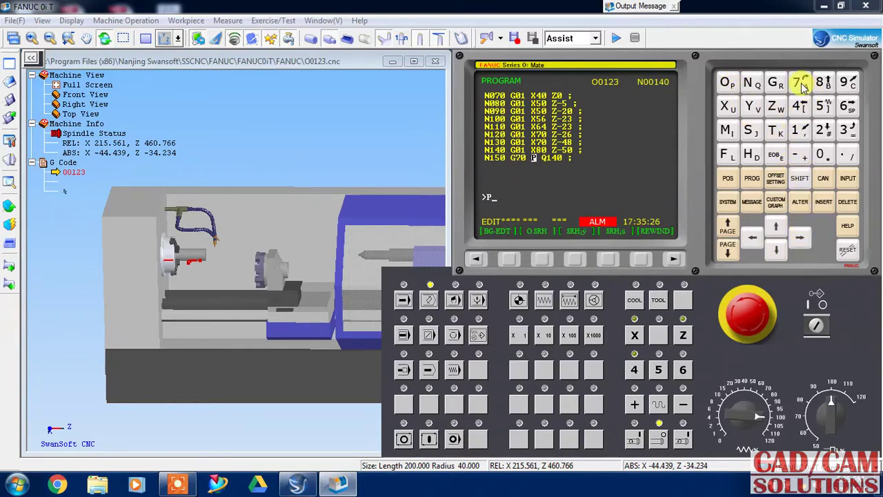
click(801, 204)
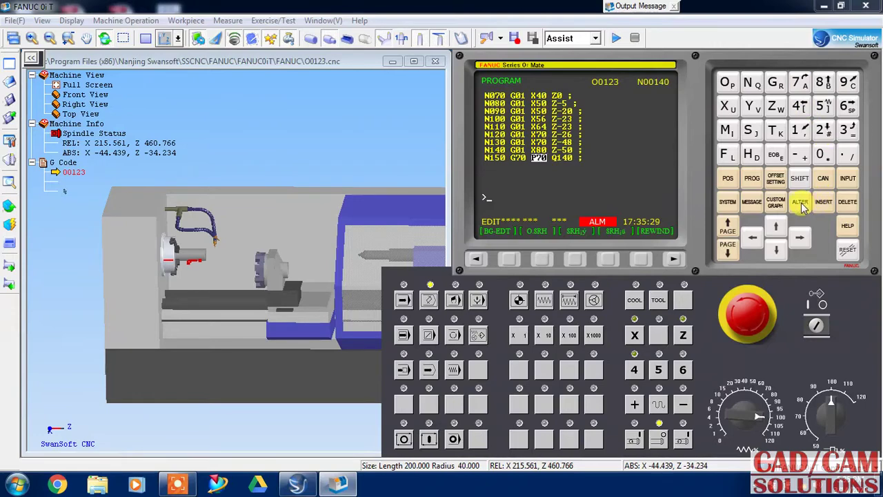
Set P70 in the N060 G71 roughing block
click(777, 230)
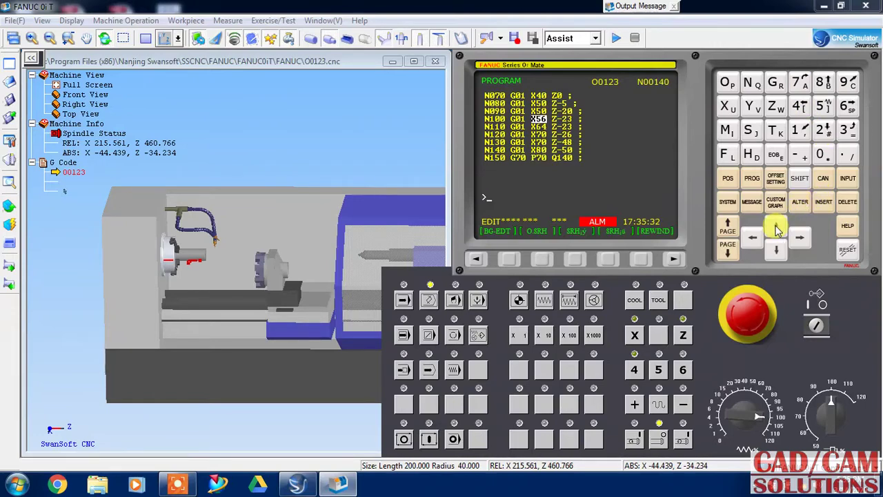
click(777, 230)
click(777, 230)
click(777, 230)
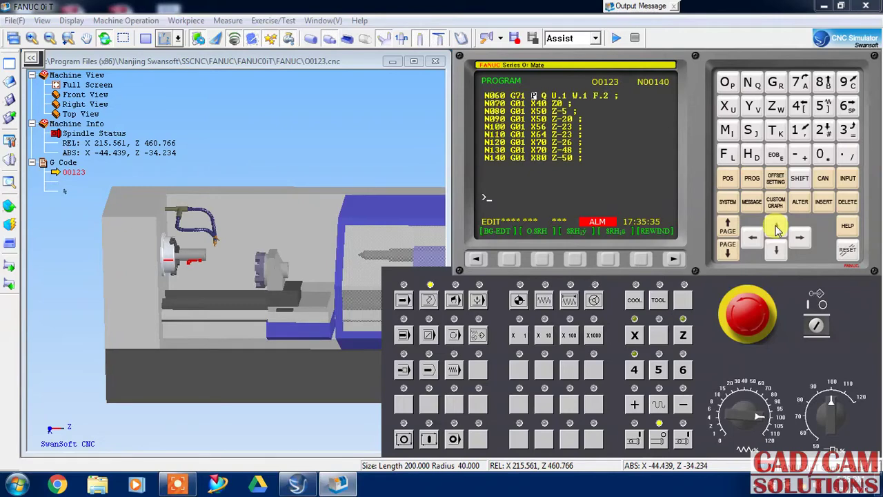
click(777, 230)
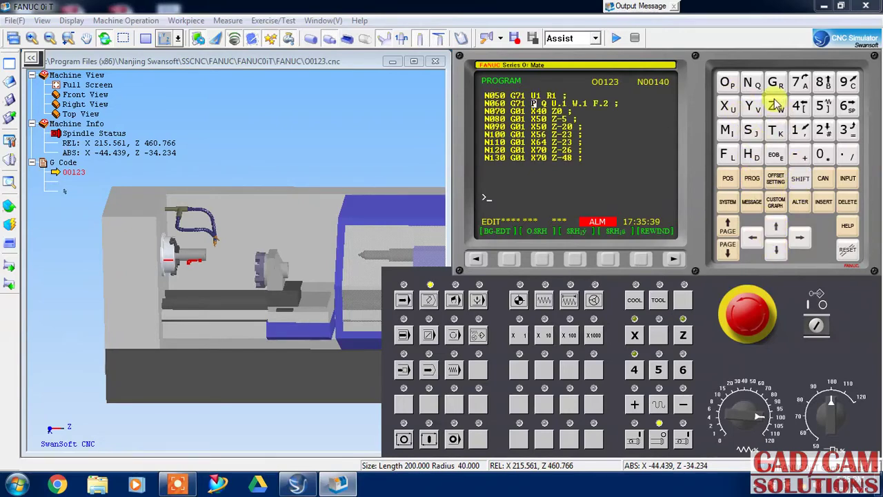
text(P)
click(800, 84)
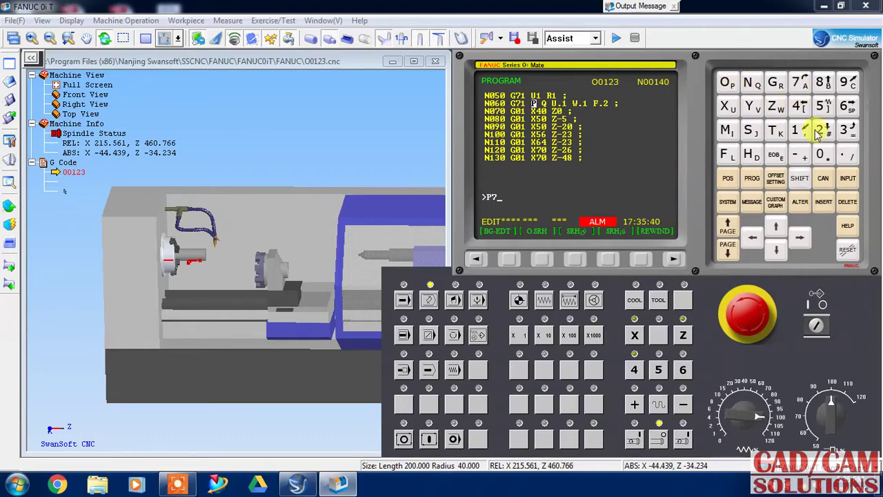
click(821, 155)
click(807, 207)
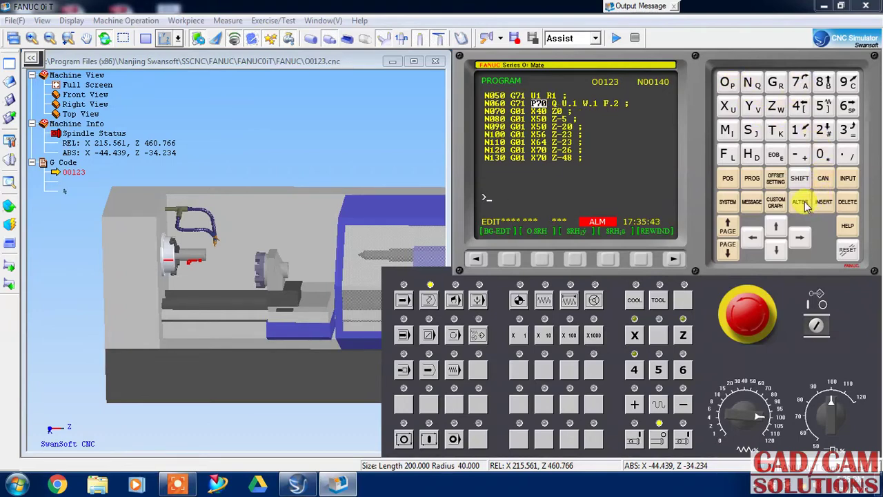
Set Q140 in the N060 G71 block
click(800, 236)
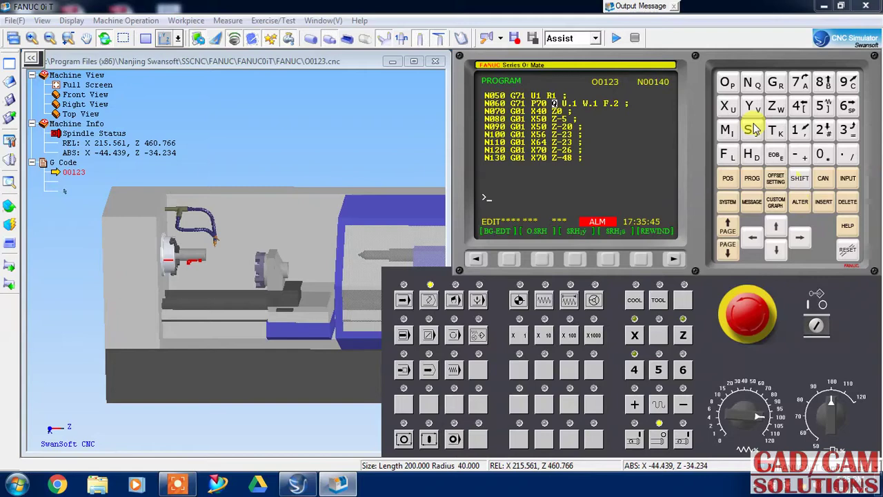
click(758, 84)
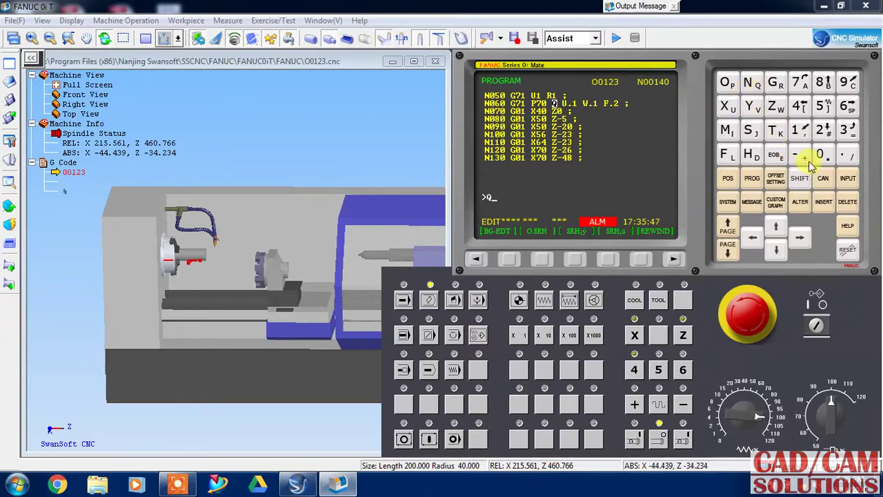
click(795, 129)
click(799, 104)
click(822, 156)
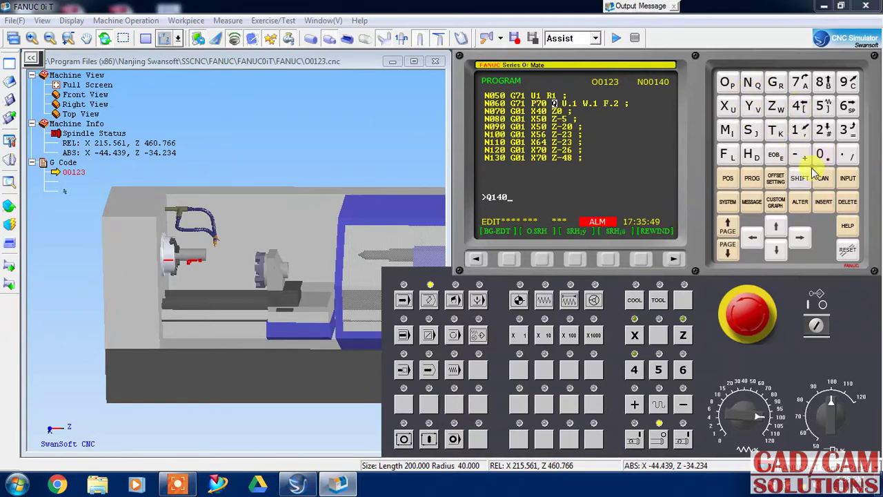
click(800, 202)
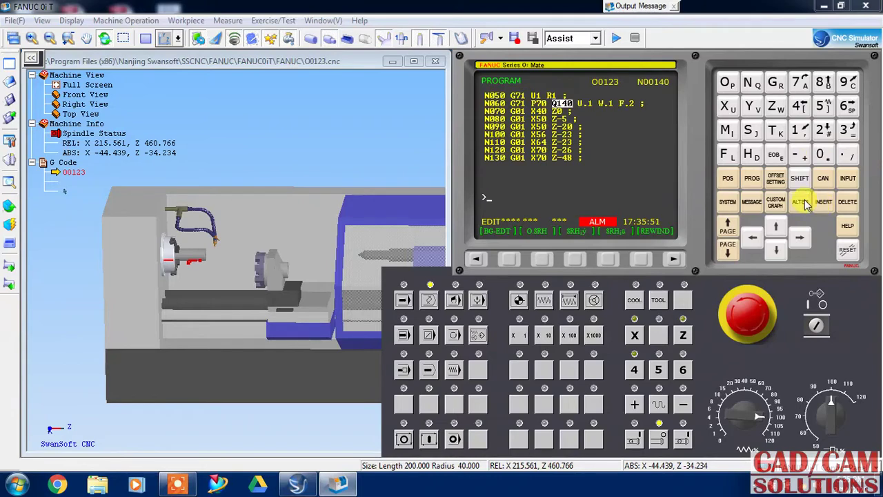
Reset the program and set the stock to a 200 long, 80 diameter 08F steel bar
click(849, 250)
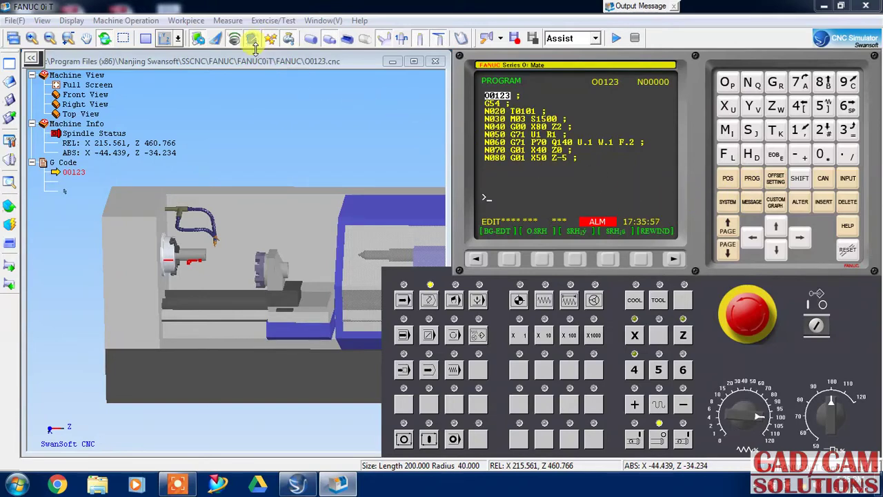
click(196, 23)
click(203, 35)
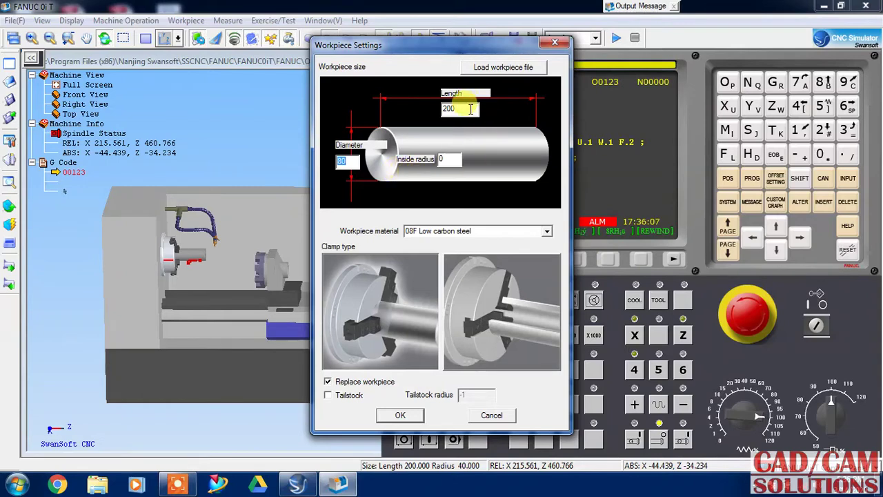
click(406, 417)
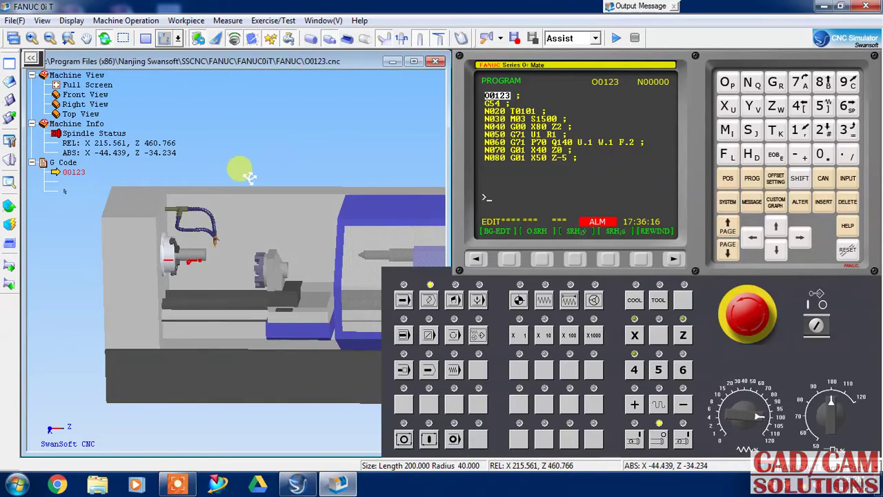
Orbit and zoom the 3D view to show the chuck and carriage
drag(238, 167, 243, 182)
scroll(174, 272, up, 2)
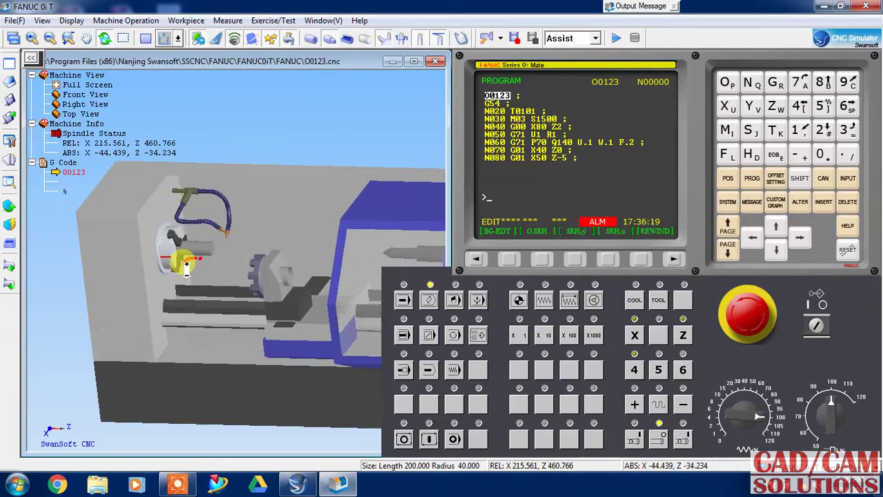
scroll(183, 256, up, 3)
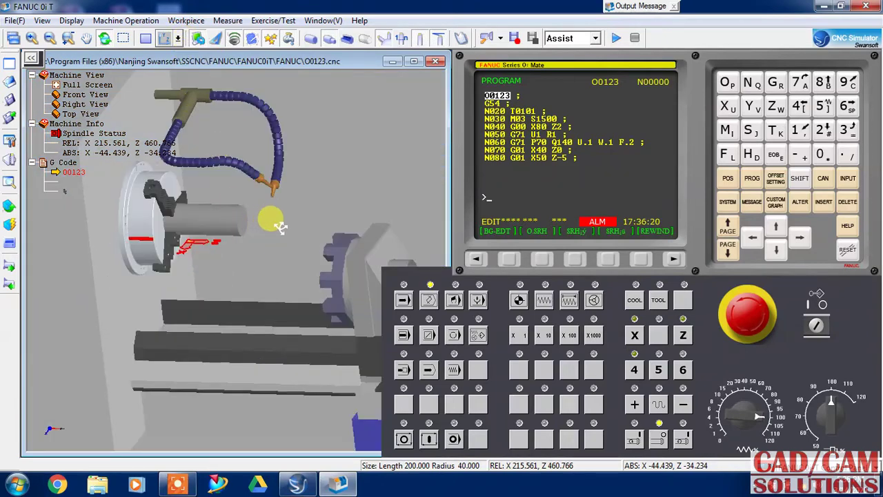
drag(233, 223, 358, 224)
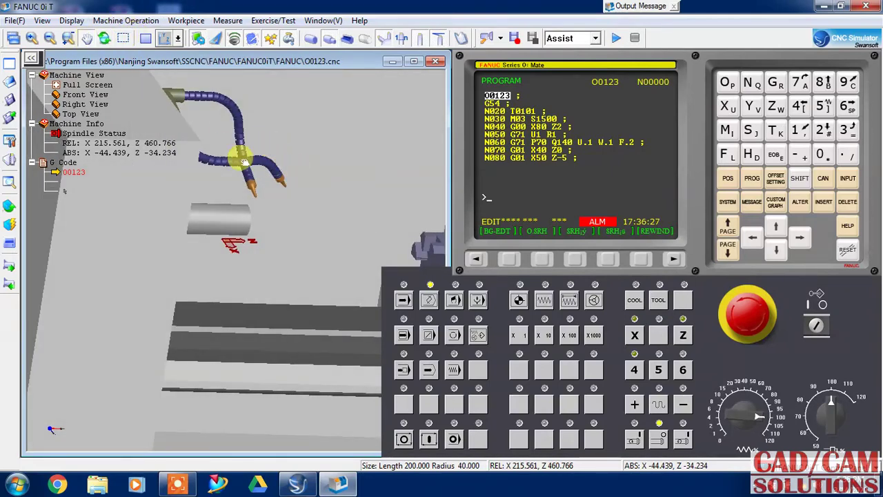
drag(240, 158, 147, 149)
Add external turning tool 001 to turret station 01 and mount it
click(135, 21)
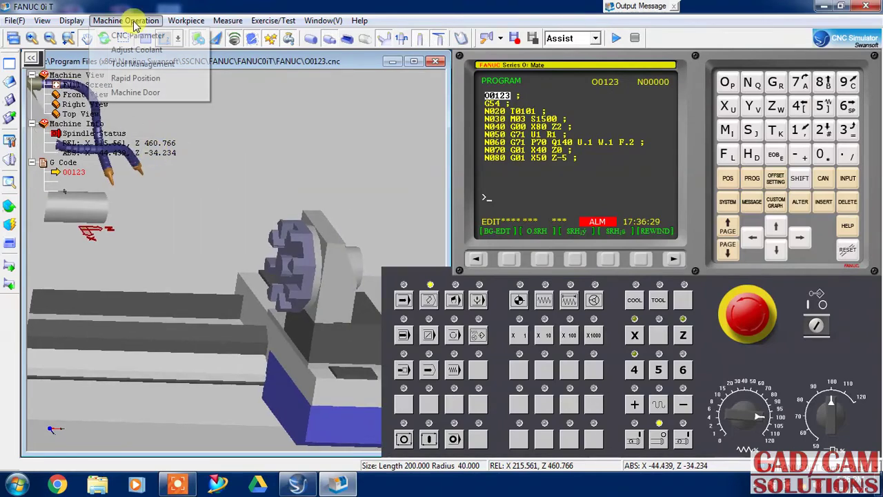
click(142, 63)
click(276, 146)
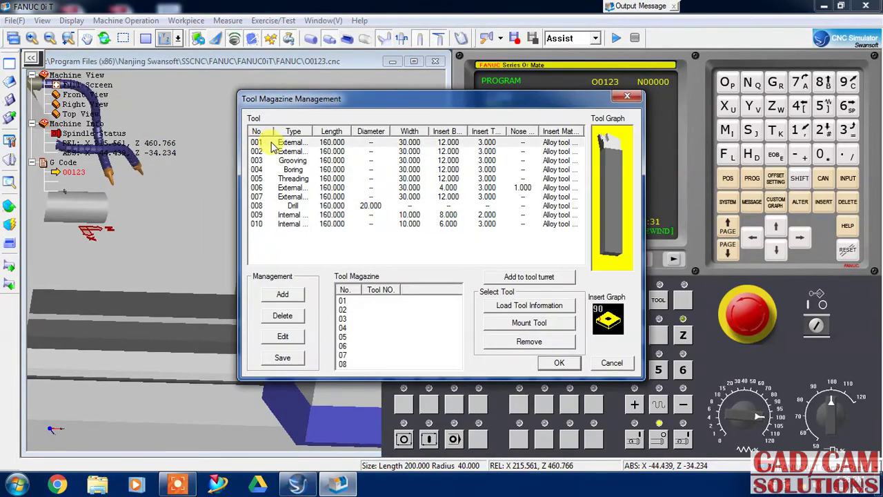
double_click(276, 147)
click(432, 372)
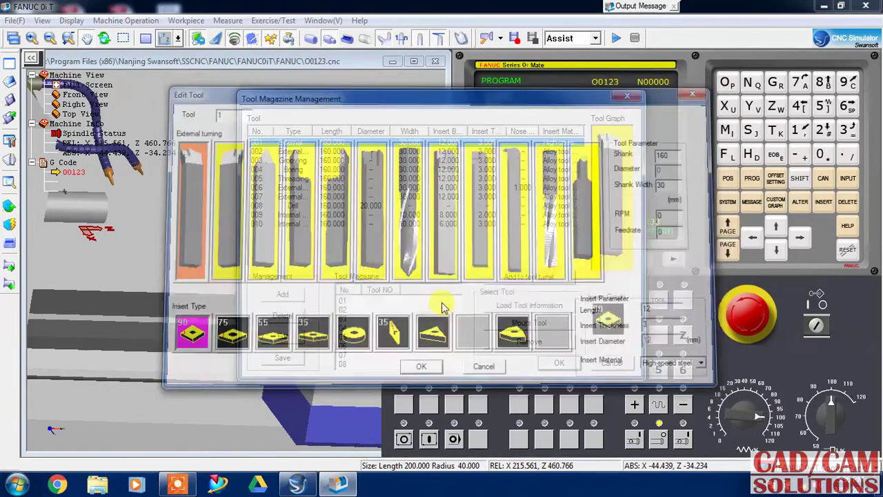
click(542, 283)
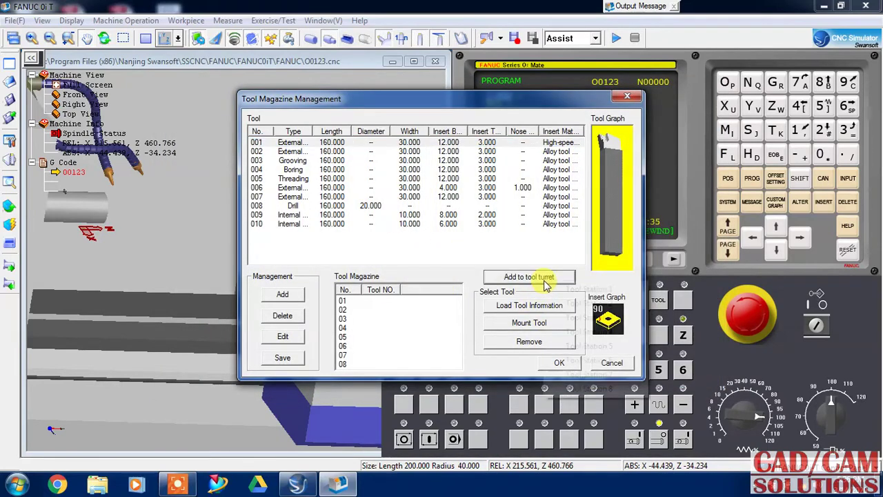
click(566, 290)
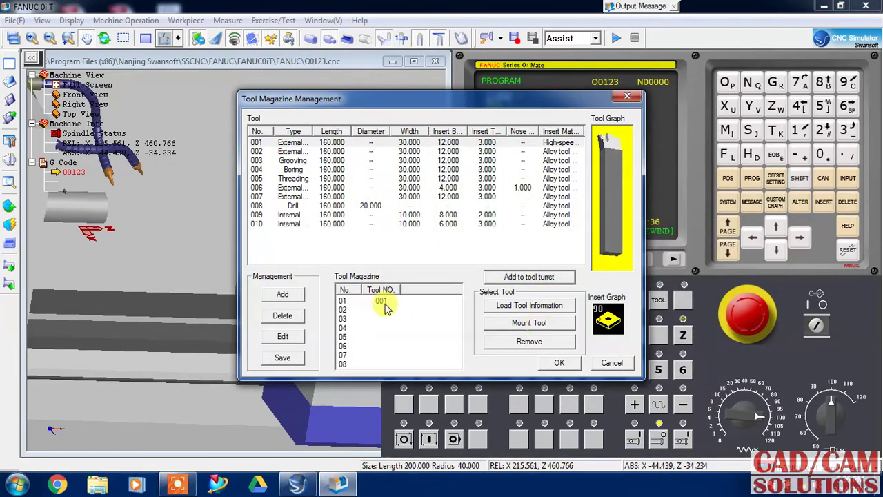
click(502, 322)
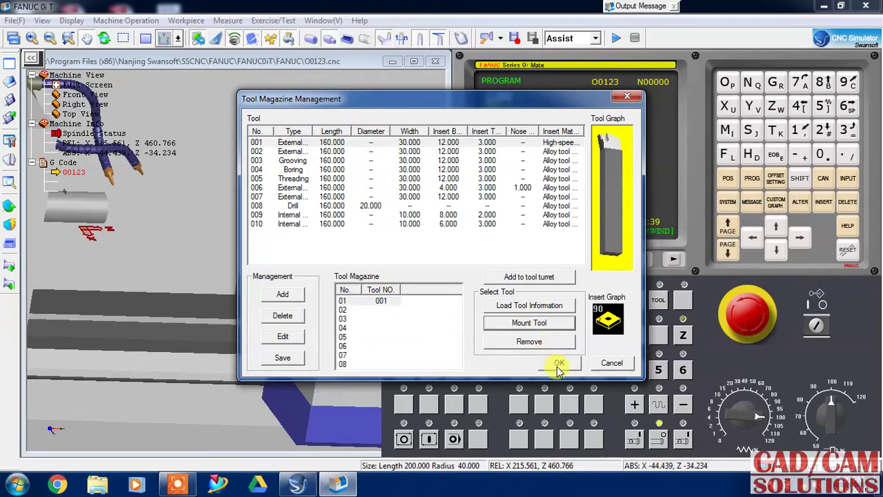
click(559, 366)
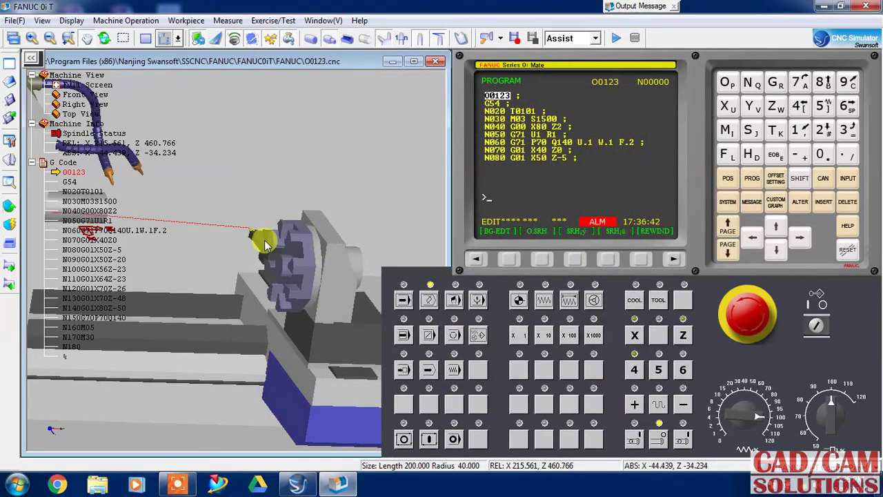
Rapid-position the tool at the workpiece and display the offset table
click(115, 21)
click(127, 81)
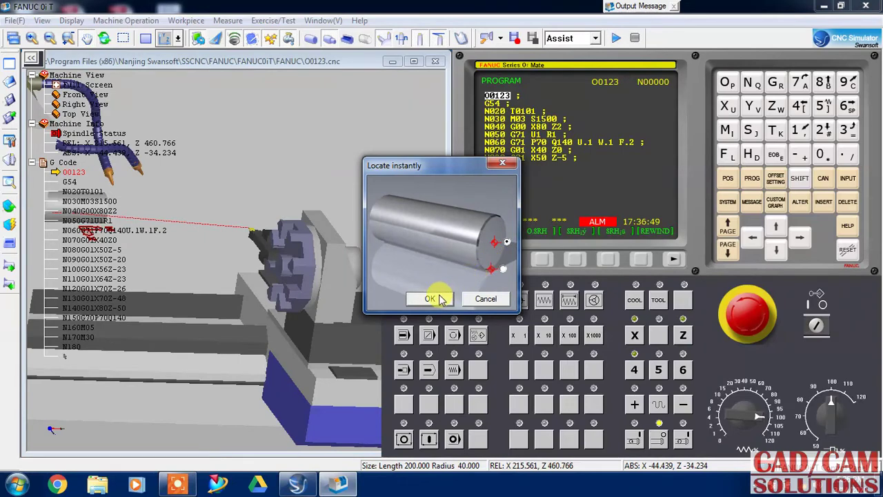
click(440, 299)
mouse_move(241, 197)
mouse_down()
mouse_move(168, 227)
mouse_move(148, 260)
mouse_move(158, 285)
mouse_move(142, 276)
mouse_move(149, 103)
mouse_up()
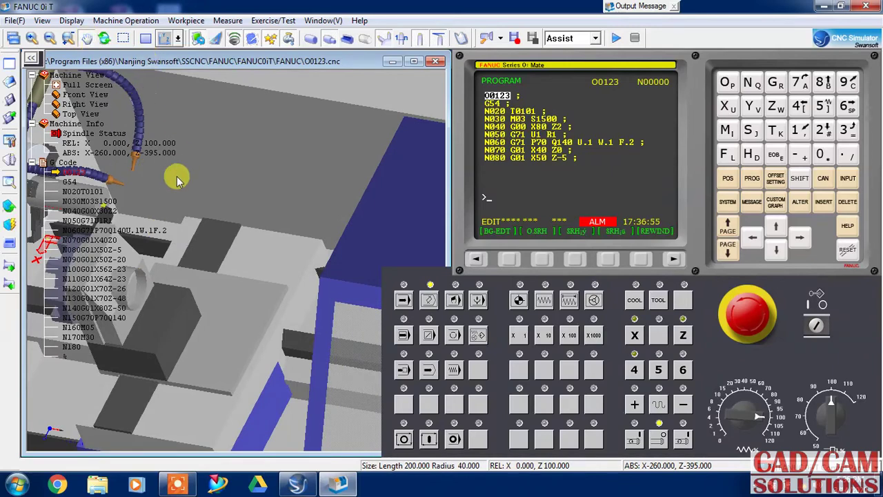
mouse_move(170, 187)
mouse_down()
mouse_move(332, 213)
mouse_move(361, 214)
mouse_move(361, 205)
mouse_move(296, 236)
mouse_up()
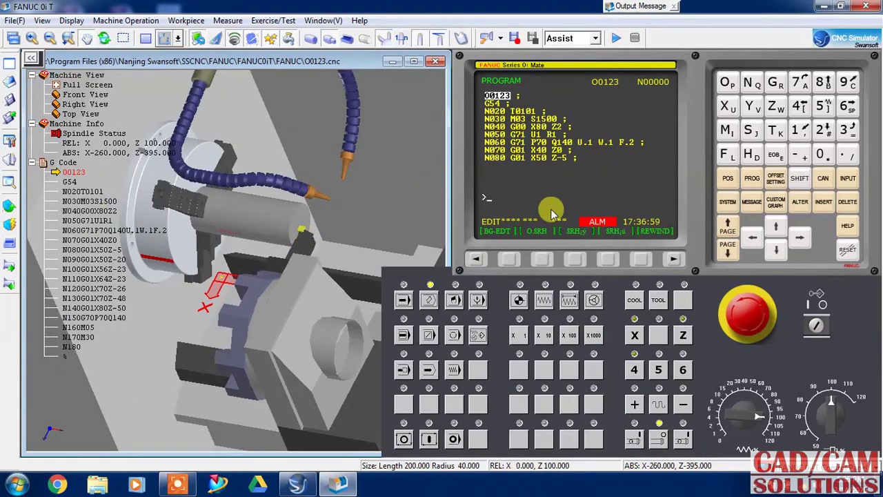
click(775, 179)
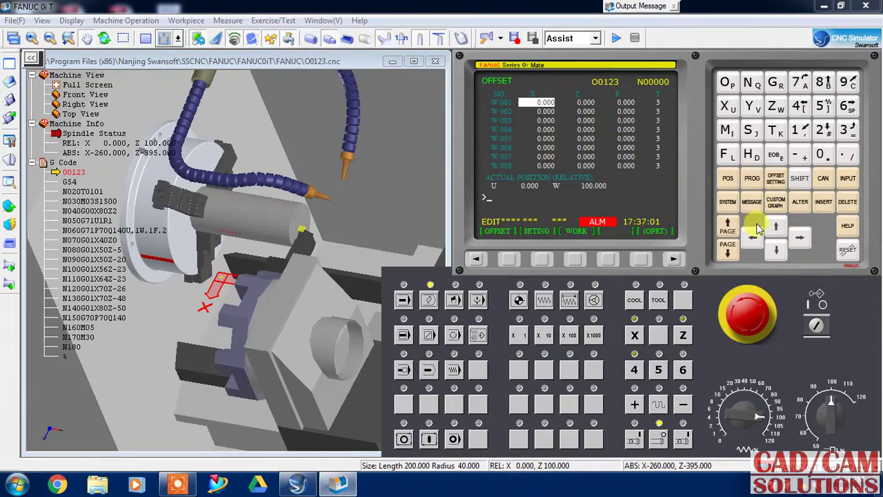
Measure Z0 into the G54 work offset, giving Z -395.000, then show the position readout
click(574, 259)
text(Z0)
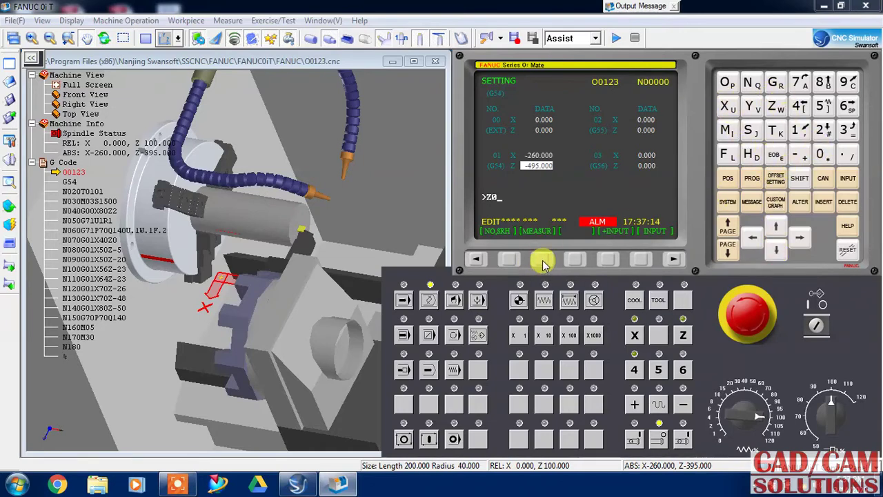
click(542, 259)
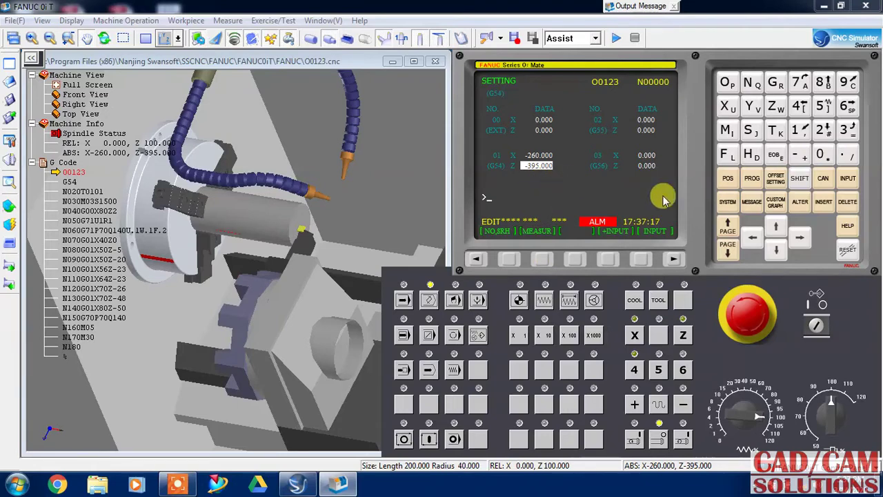
click(726, 179)
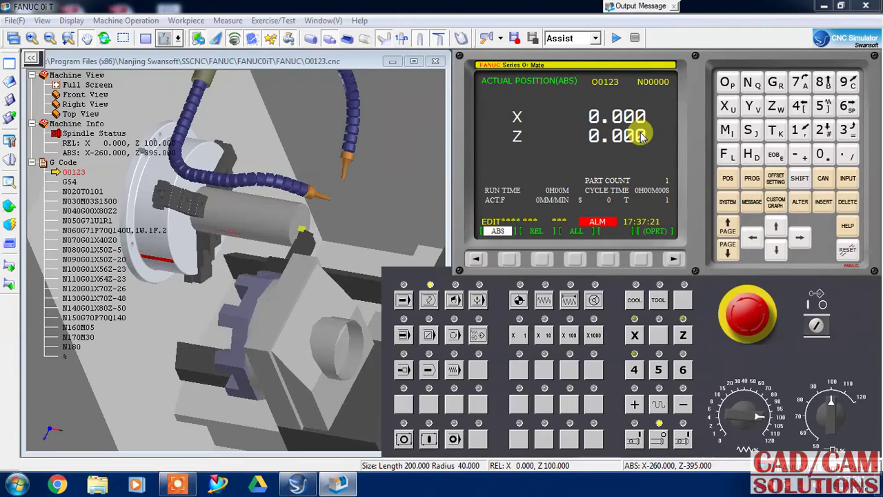
Home the X and Z axes in REF mode, reaching X 260.000 and Z 395.000
click(519, 300)
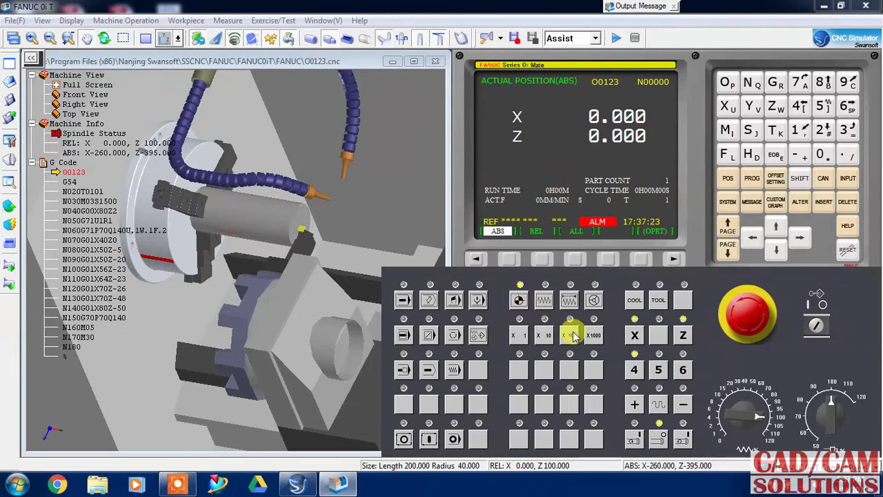
click(632, 334)
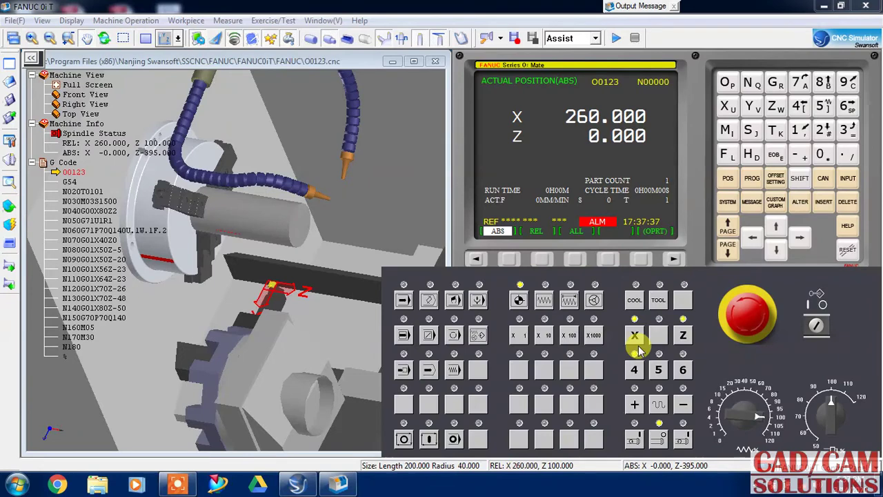
click(682, 338)
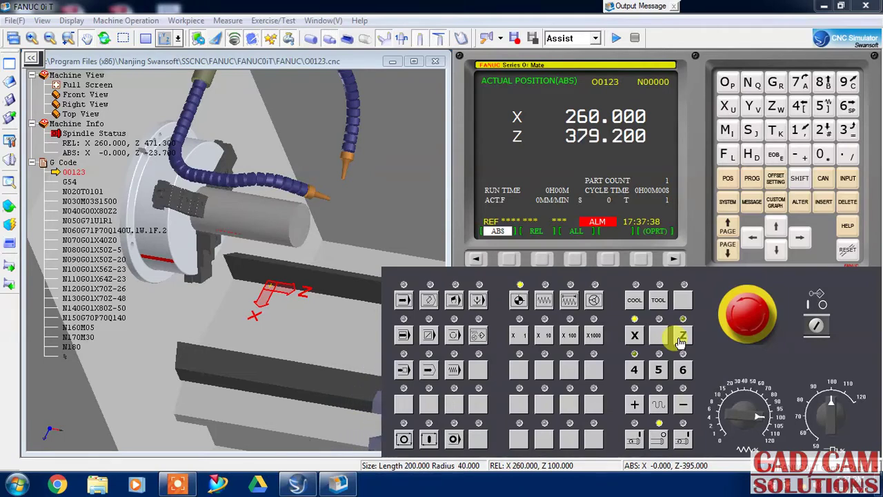
Enable AUTO with single block, hide the machine housing, and display the O0123 listing
click(404, 301)
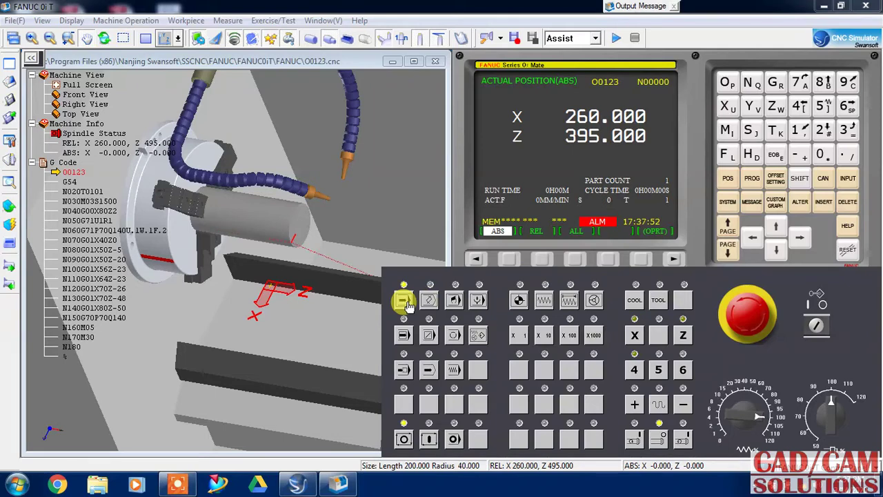
click(407, 336)
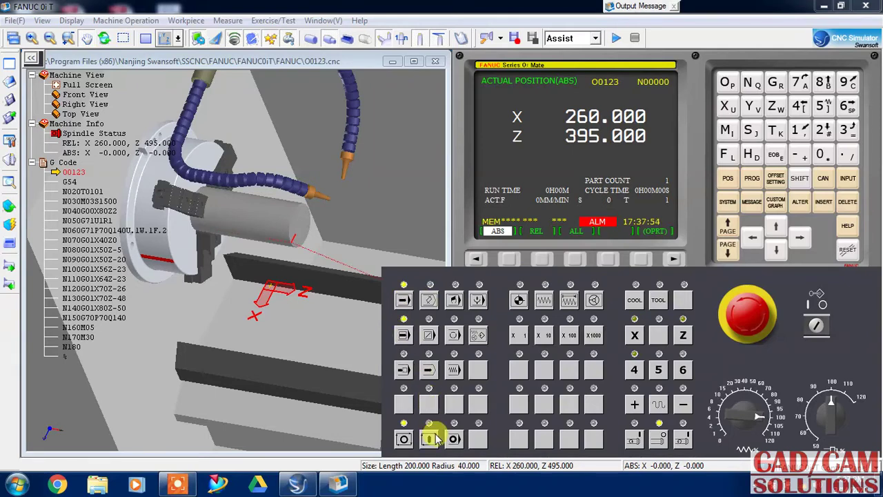
click(11, 245)
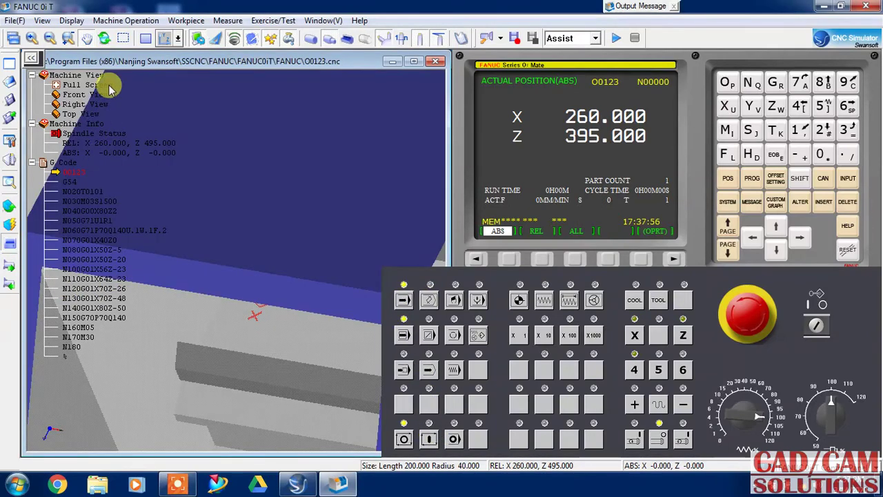
click(114, 22)
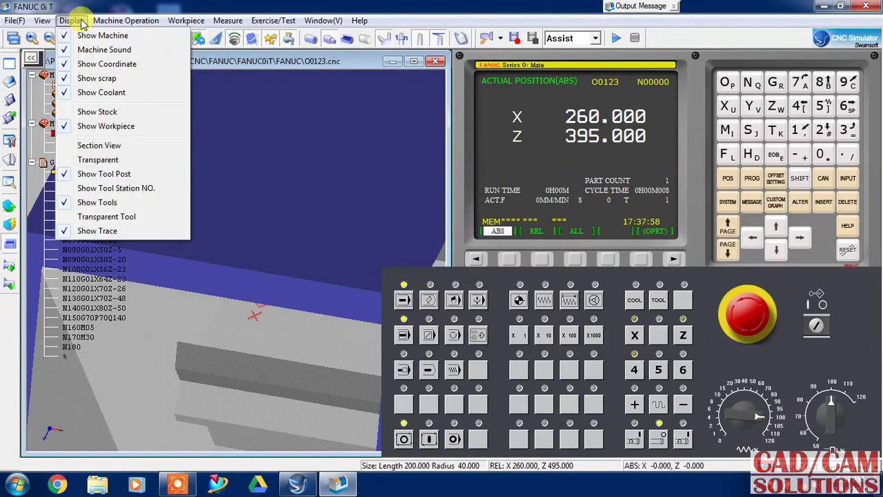
click(87, 39)
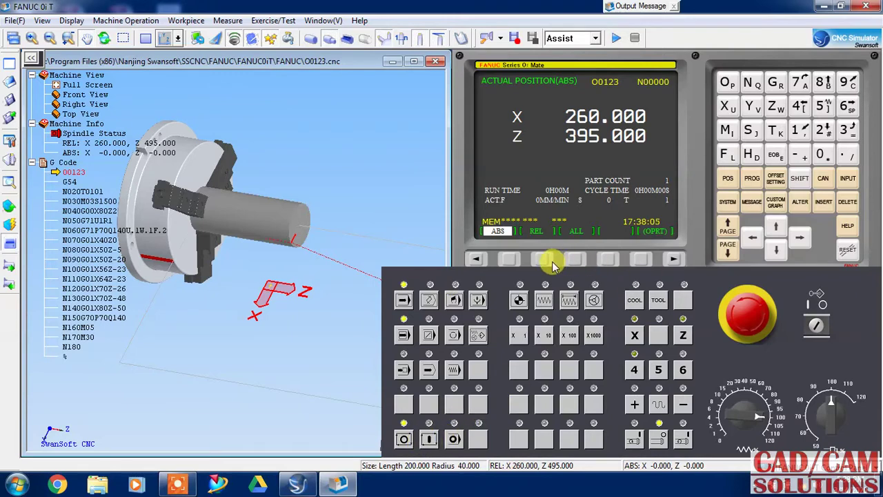
click(750, 179)
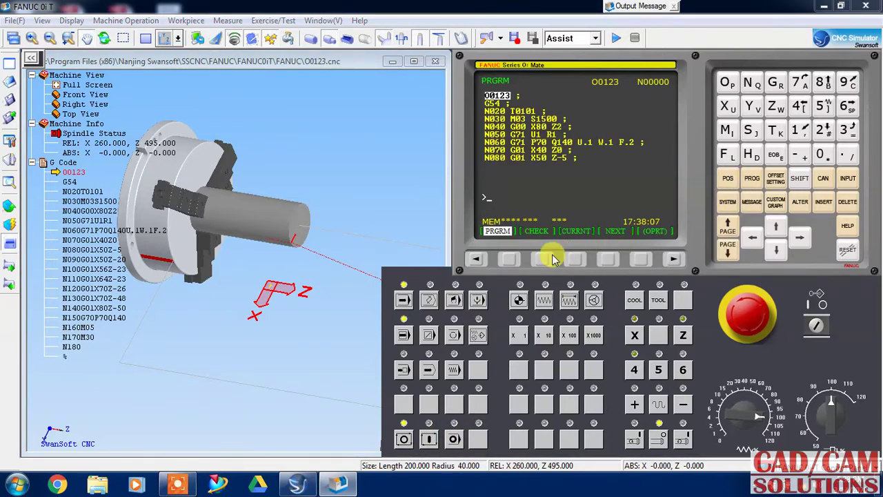
In check view, single-step N030 to N060: spindle at 1500, rapid to X80 Z2, G71 roughing
click(543, 257)
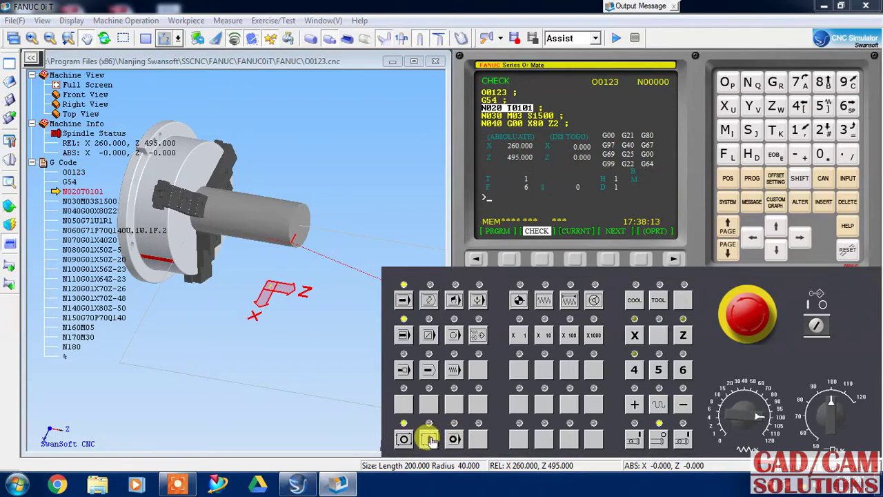
click(430, 440)
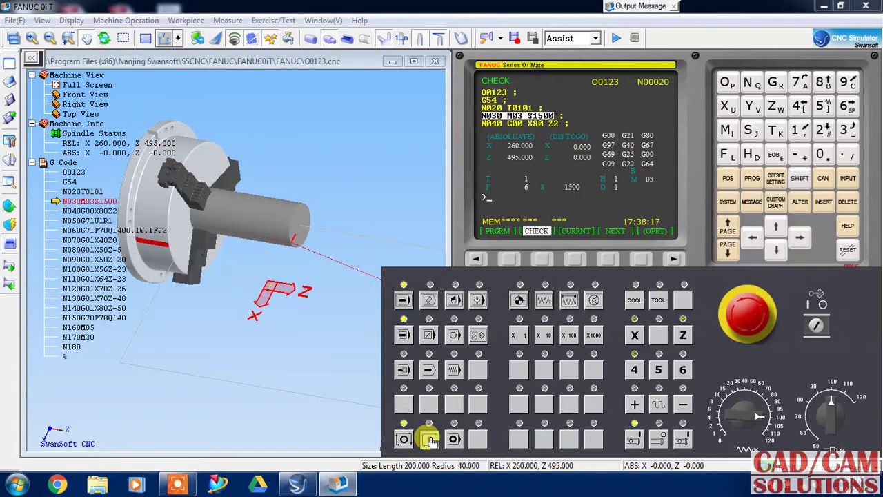
click(429, 440)
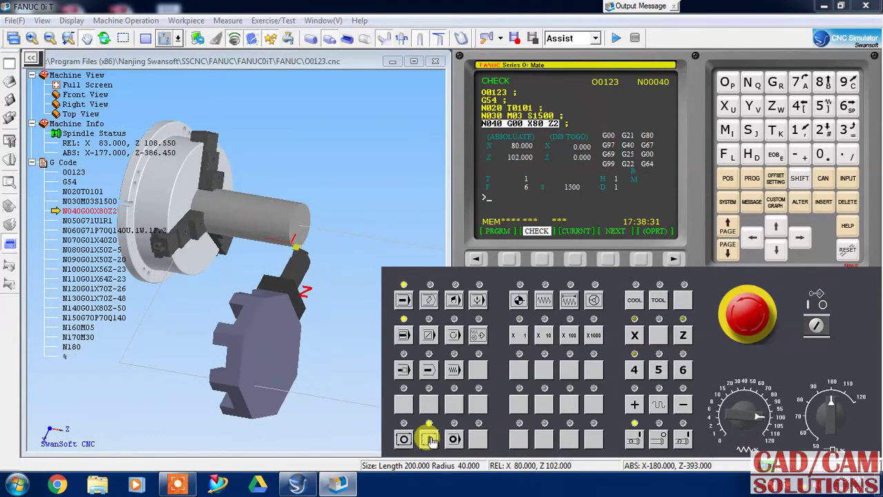
click(429, 440)
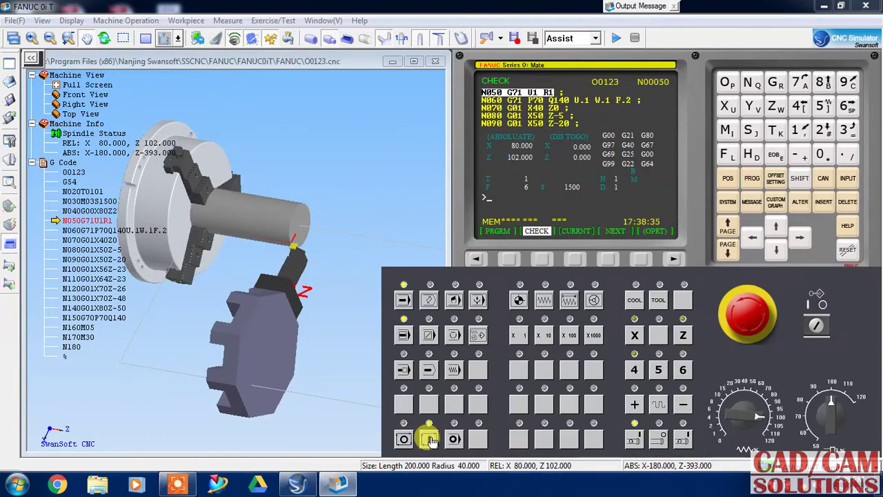
click(429, 440)
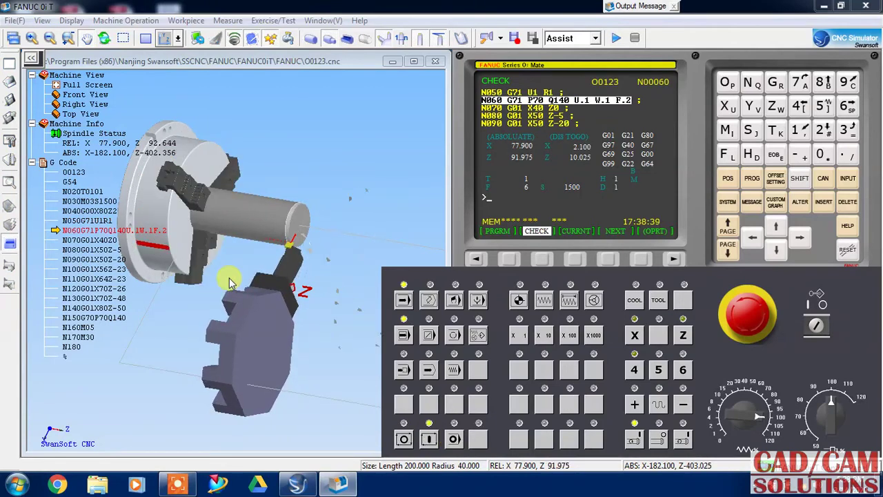
scroll(221, 269, up, 2)
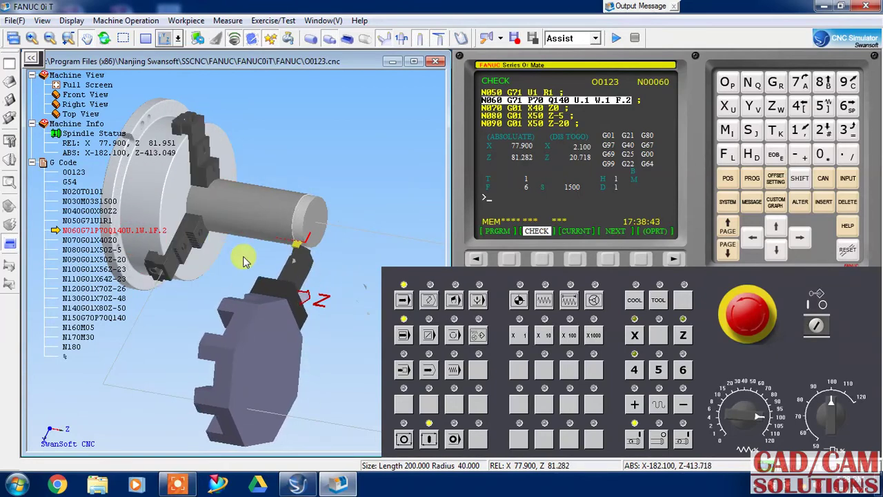
right_click(243, 261)
Make the 3D machine view full screen to watch the G71 roughing passes
click(273, 307)
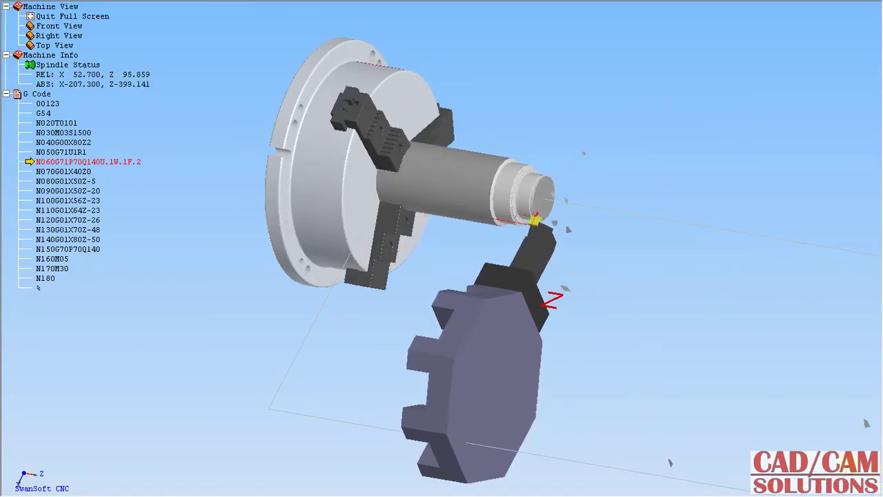
Leave full screen and return to the normal simulator layout
right_click(691, 289)
click(732, 295)
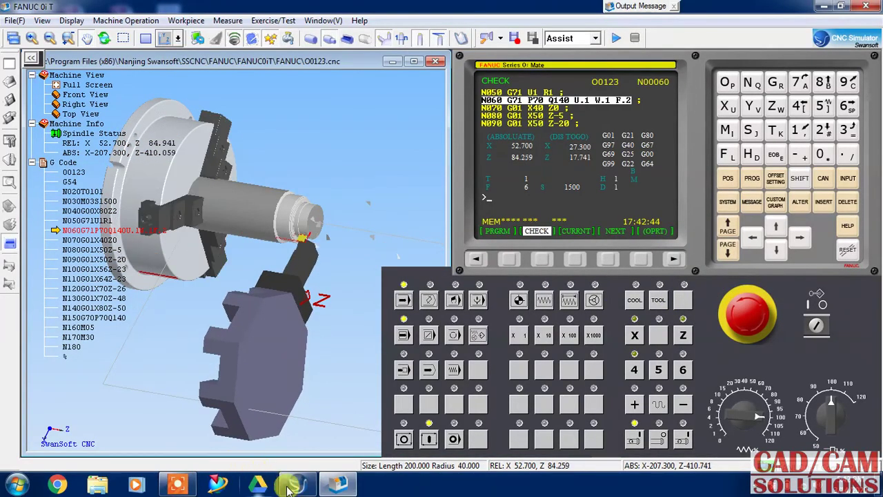
click(172, 485)
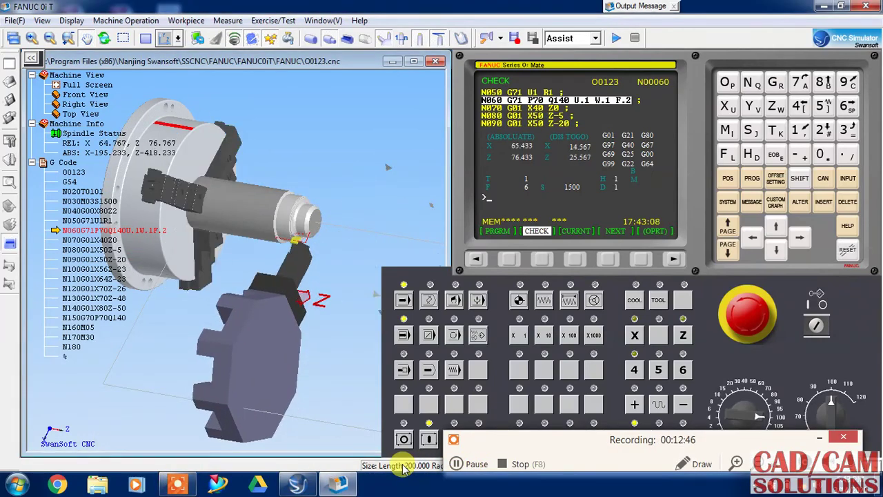
click(822, 439)
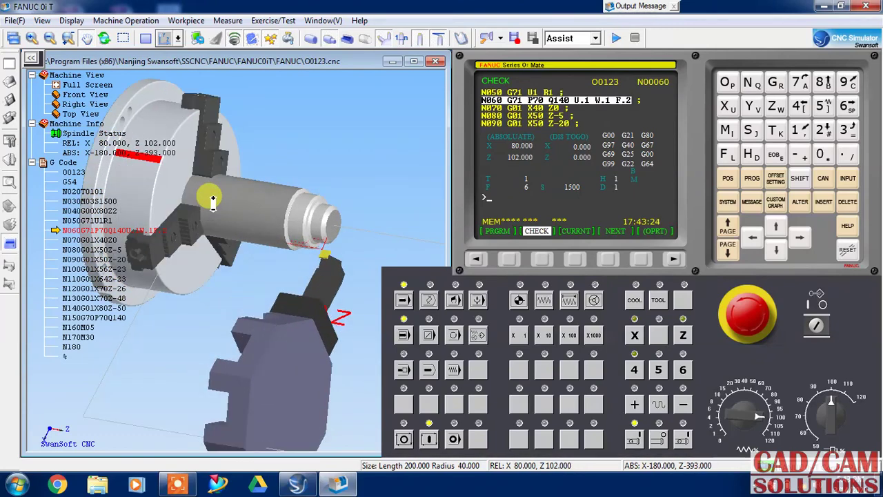
Zoom the 3D view and execute block N070 G01 X40 Z0, reaching X 40.000
scroll(214, 208, up, 2)
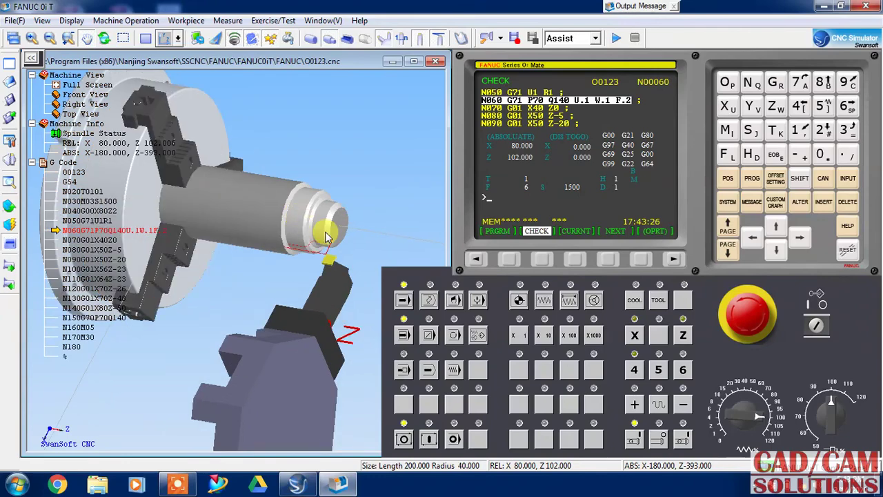
scroll(332, 241, up, 1)
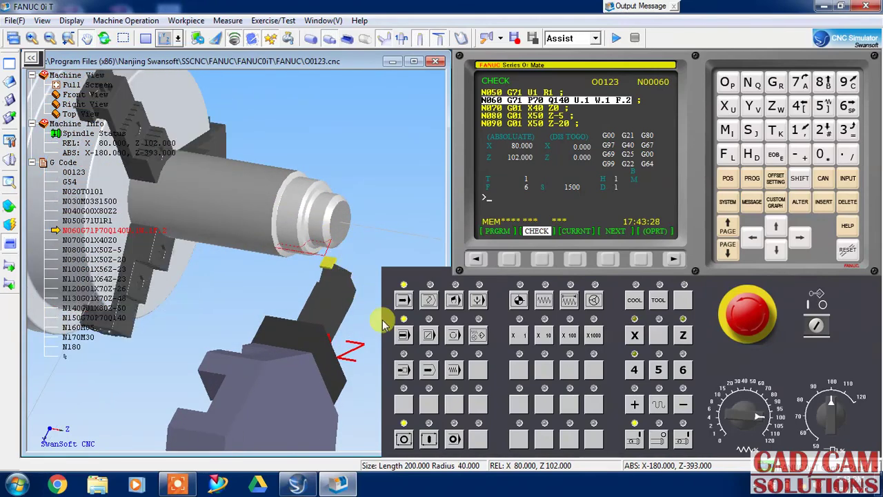
click(428, 440)
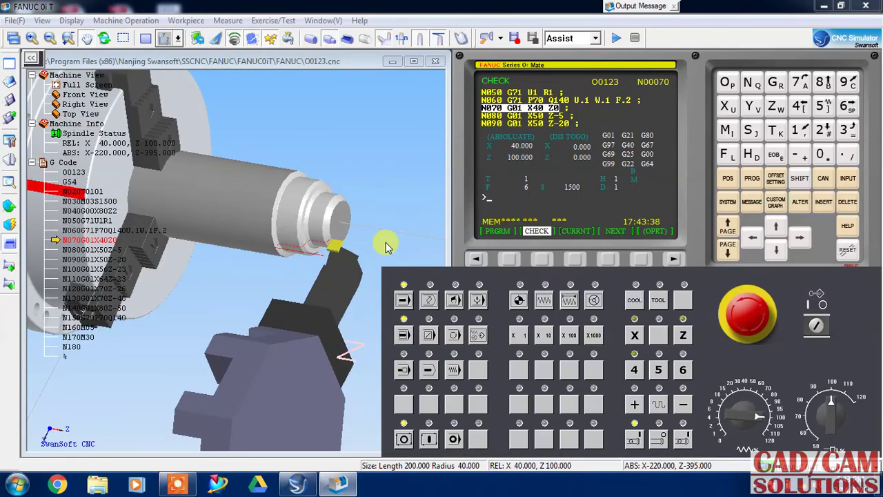
Single-step through profile blocks N080 to N140, finishing the contour at X80 Z-50
click(430, 439)
click(431, 439)
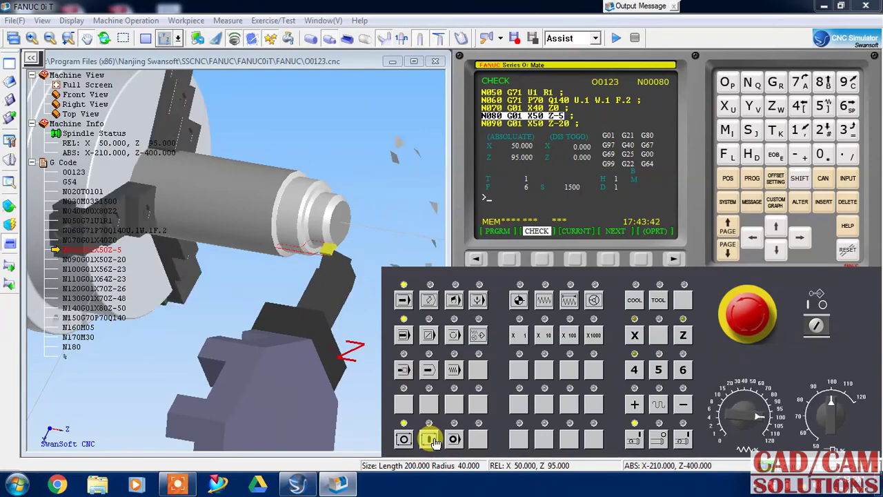
click(430, 440)
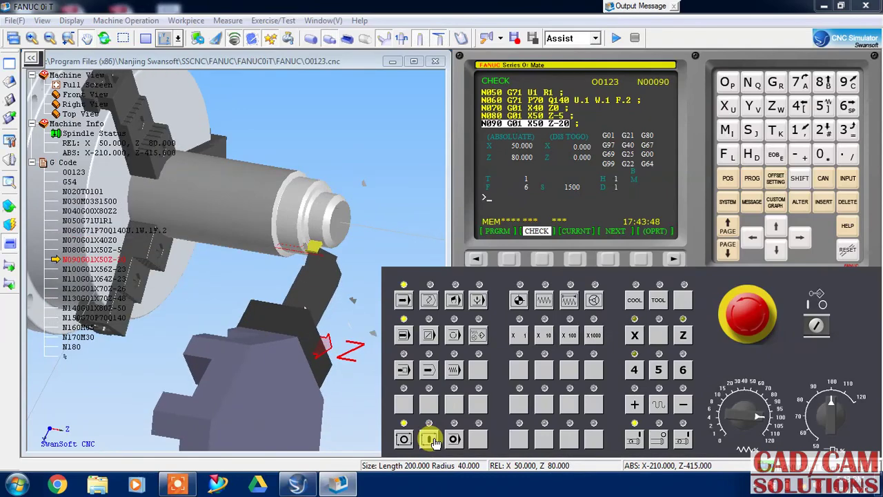
click(433, 443)
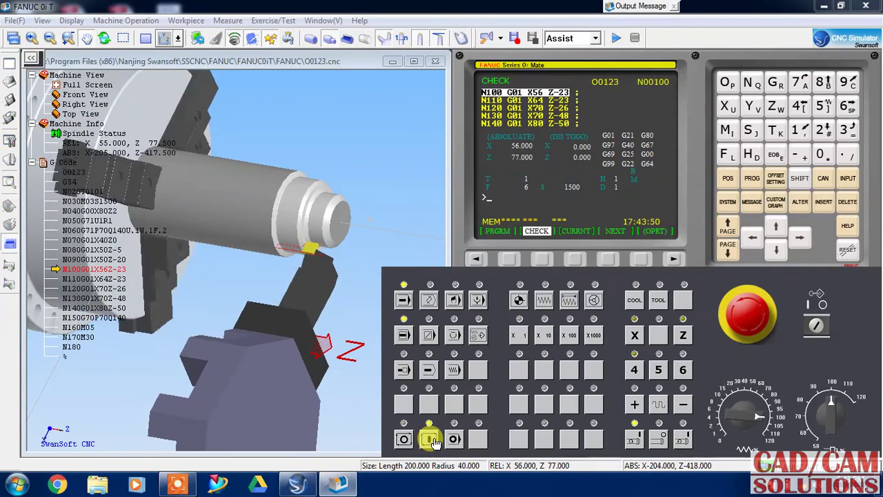
click(433, 442)
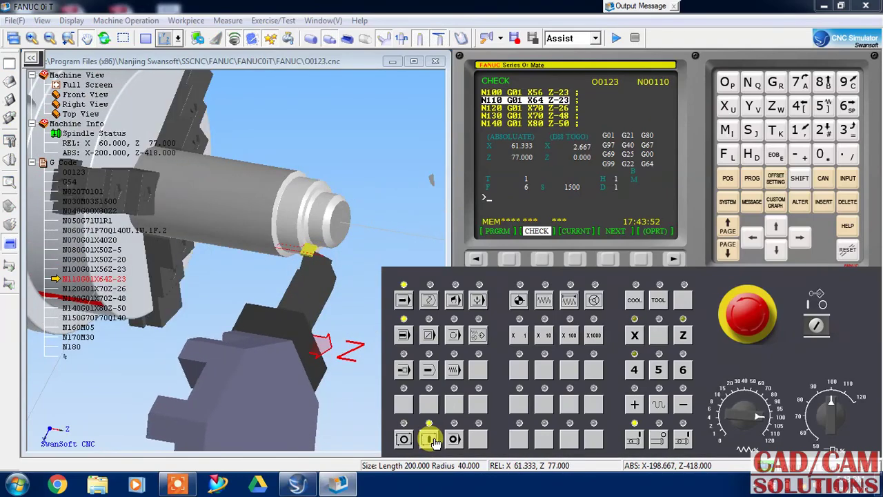
click(433, 442)
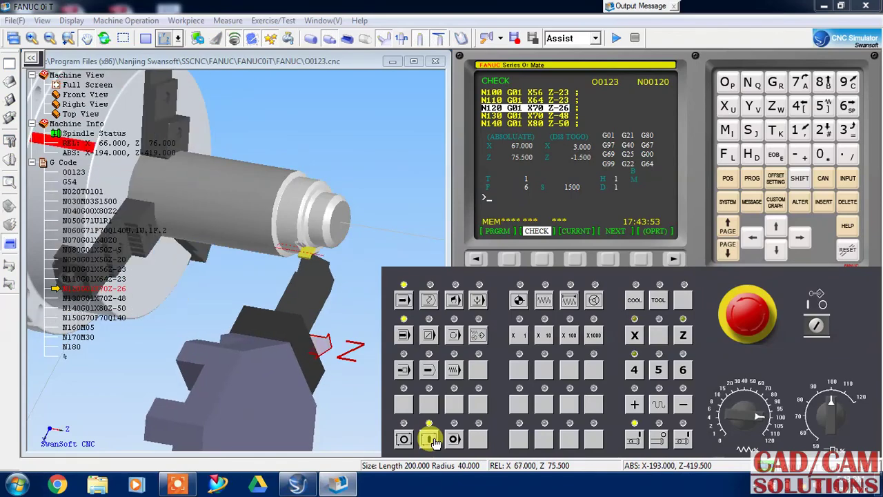
click(433, 443)
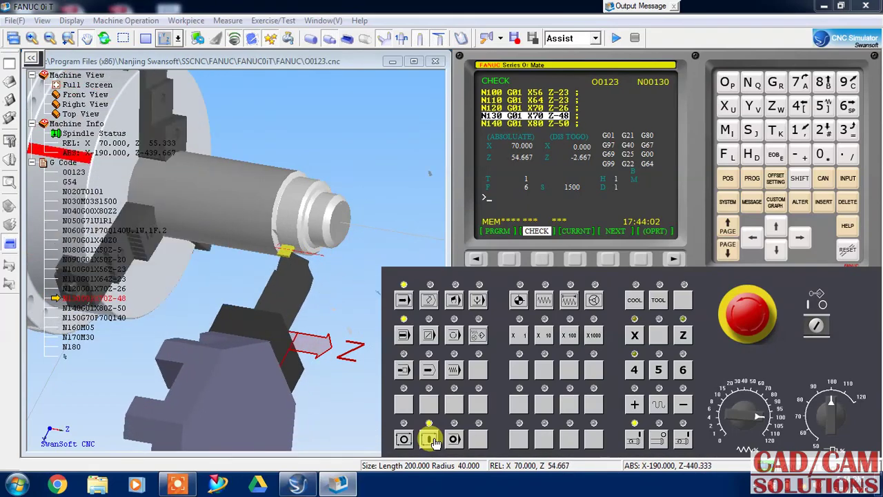
click(431, 441)
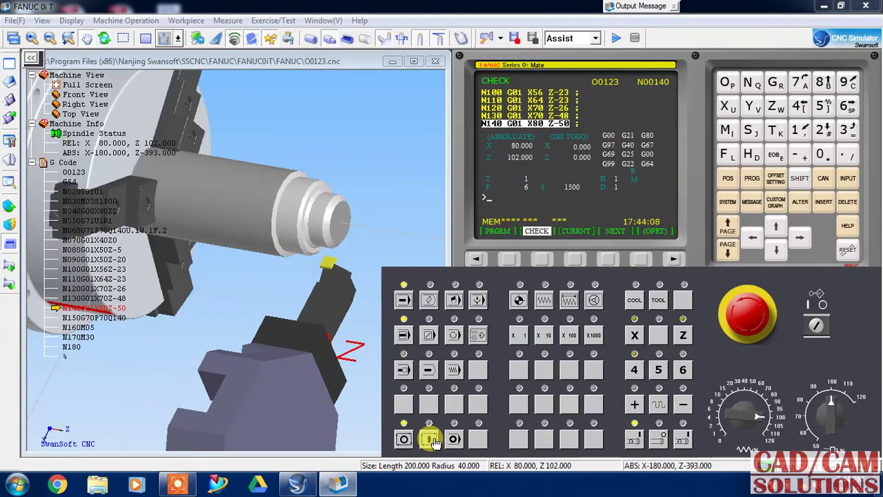
Advance to N160 M05 to stop the spindle, then orbit the full-screen machine view to inspect the part
click(432, 442)
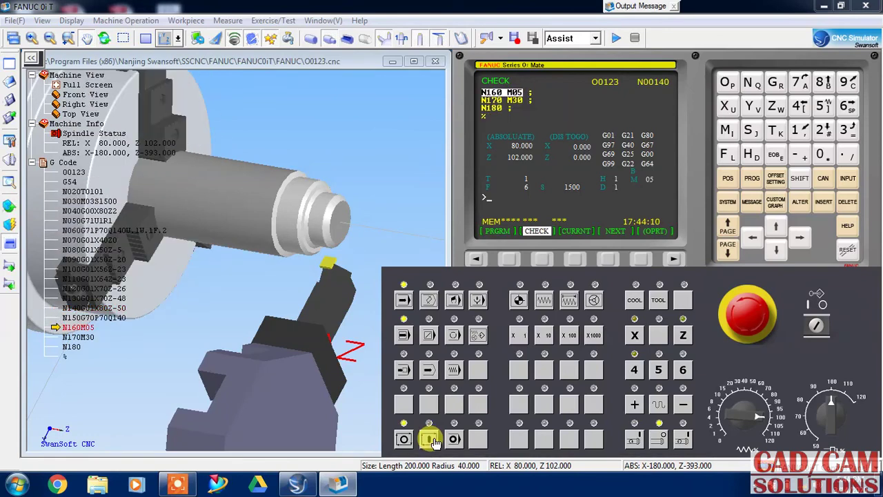
right_click(269, 293)
click(317, 183)
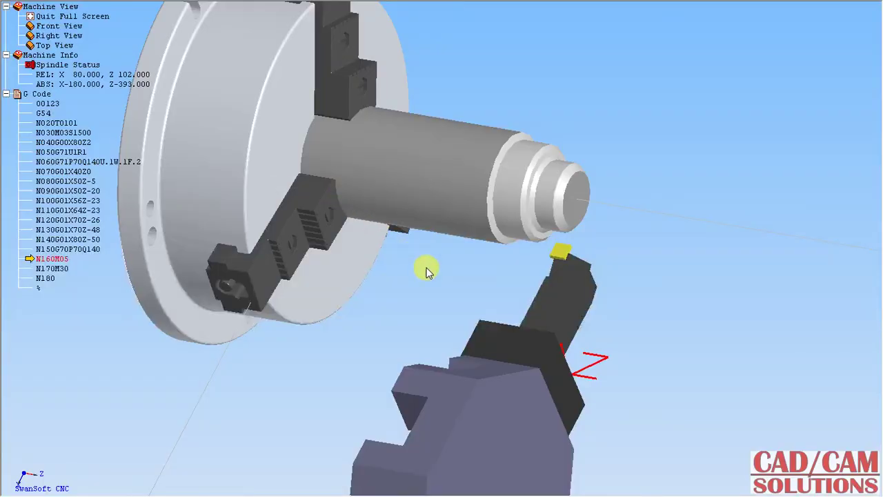
mouse_move(435, 304)
mouse_down()
mouse_move(408, 306)
mouse_move(424, 272)
mouse_move(443, 261)
mouse_move(450, 276)
mouse_up()
right_click(457, 290)
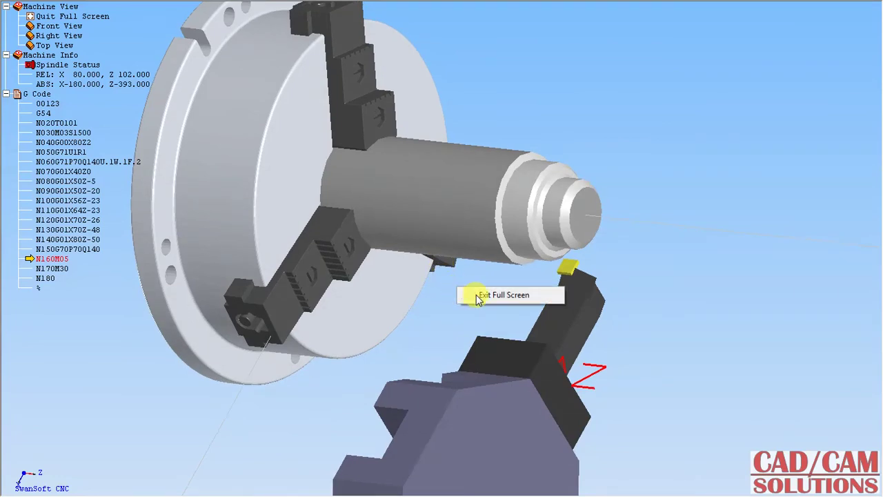
click(476, 296)
Rewind O0123 to its first block with RESET, briefly viewing the finished part full screen
click(429, 440)
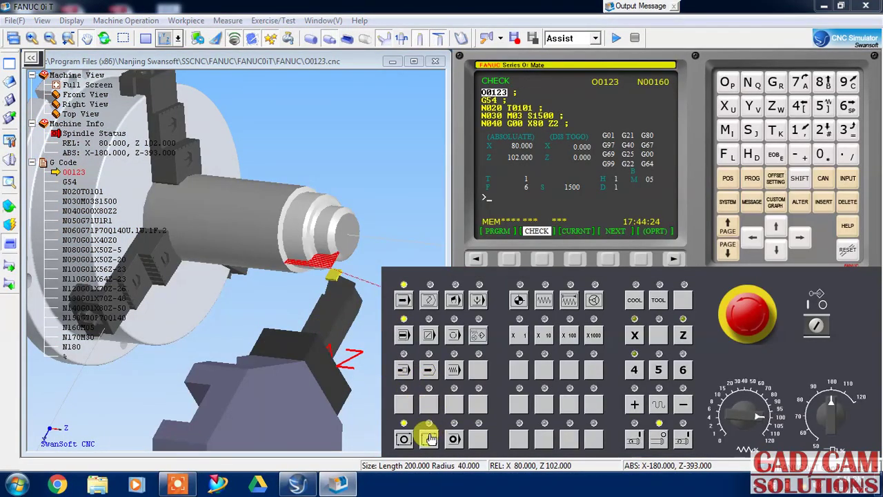
right_click(275, 289)
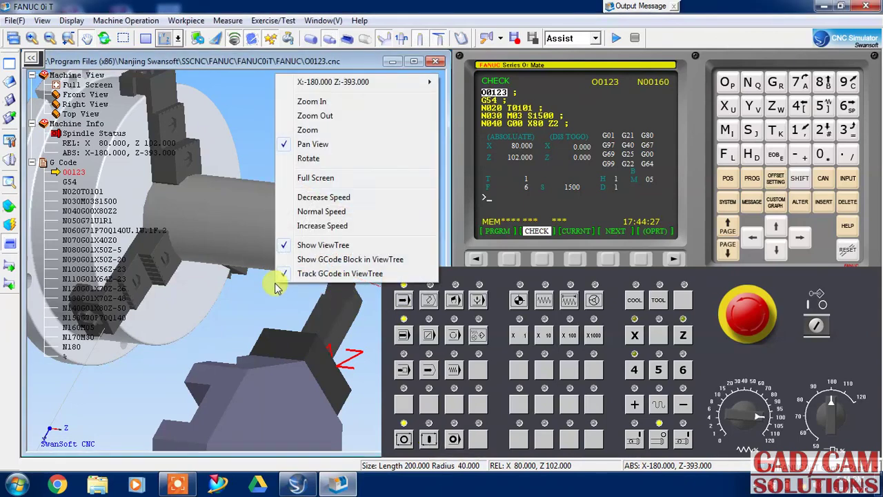
click(327, 179)
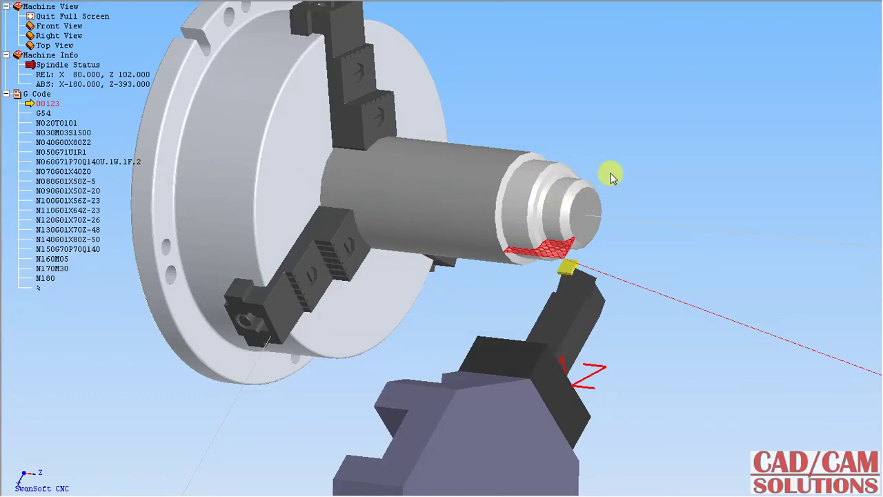
right_click(592, 151)
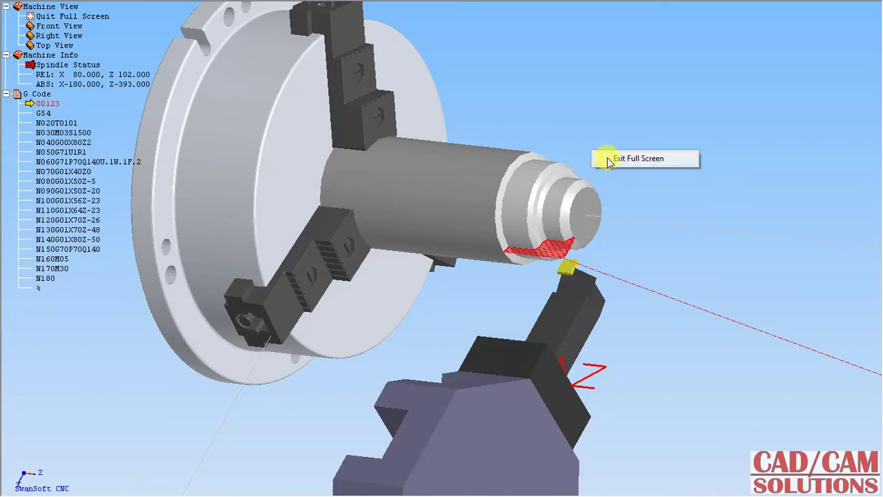
click(610, 160)
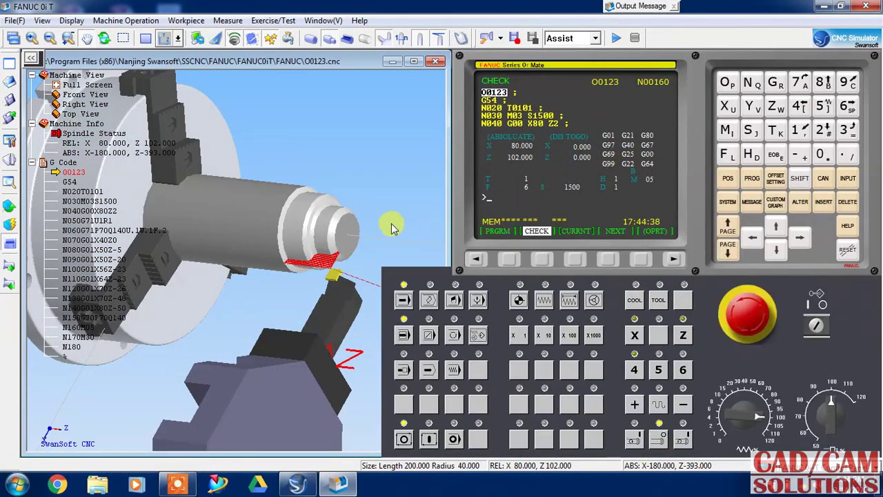